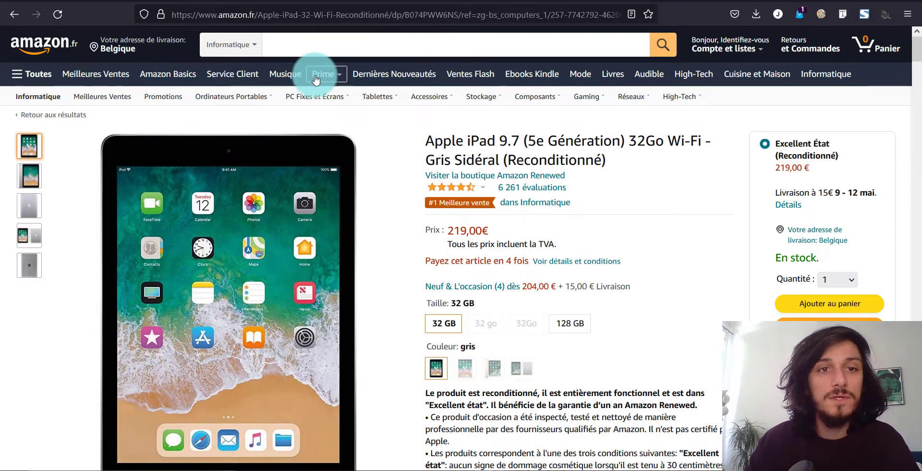
{"action": "mouse_move", "coordinate": [319, 74]}
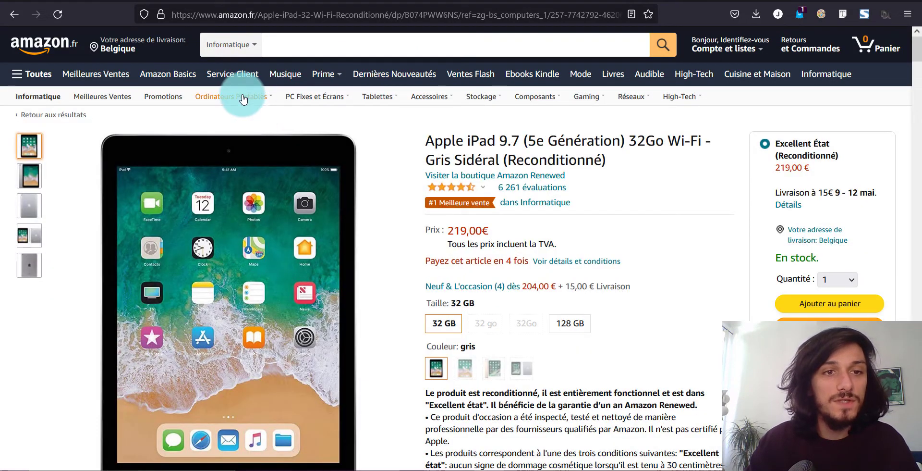
{"action": "mouse_move", "coordinate": [243, 96]}
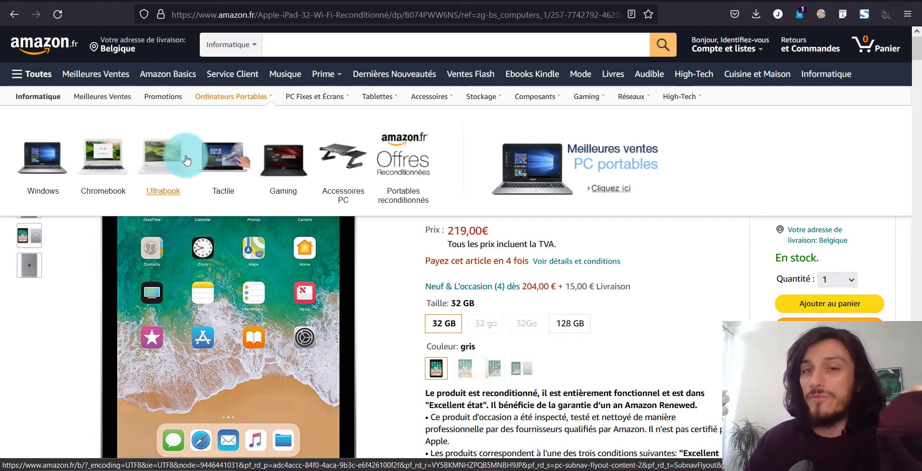
{"action": "left_click", "coordinate": [527, 0]}
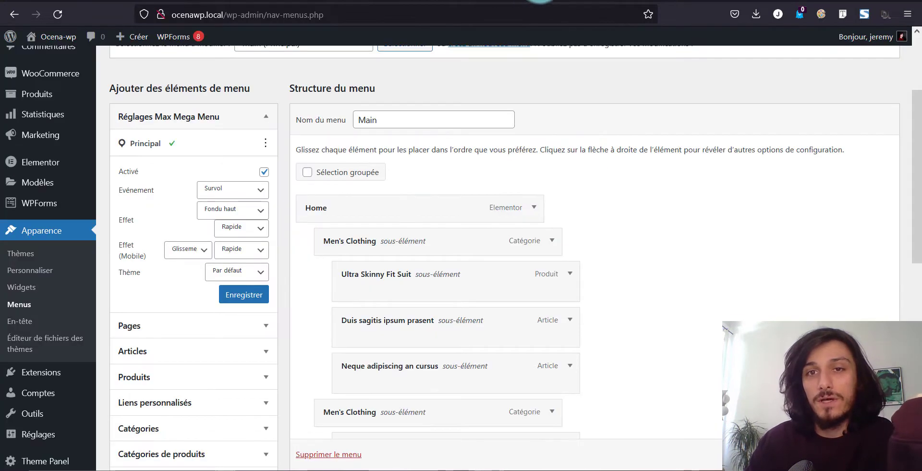
{"action": "left_click", "coordinate": [542, 0]}
{"action": "mouse_move", "coordinate": [275, 120]}
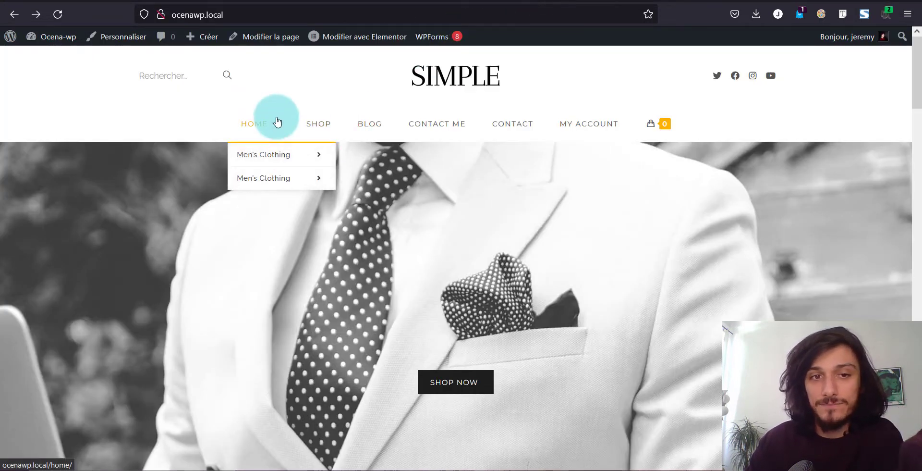
{"action": "mouse_move", "coordinate": [298, 157]}
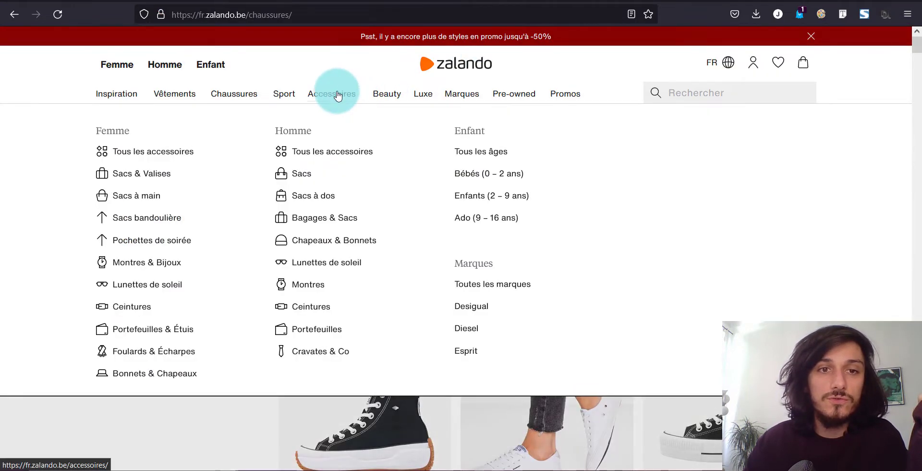
{"action": "left_click", "coordinate": [333, 94]}
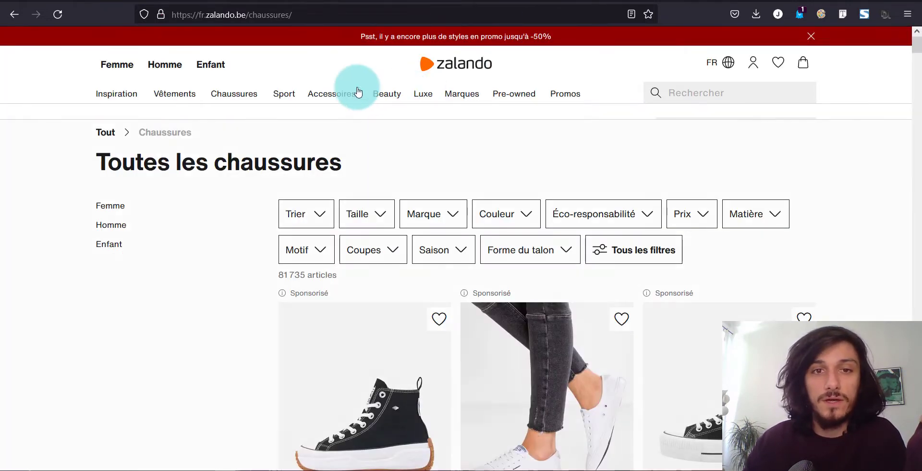
{"action": "mouse_move", "coordinate": [354, 90]}
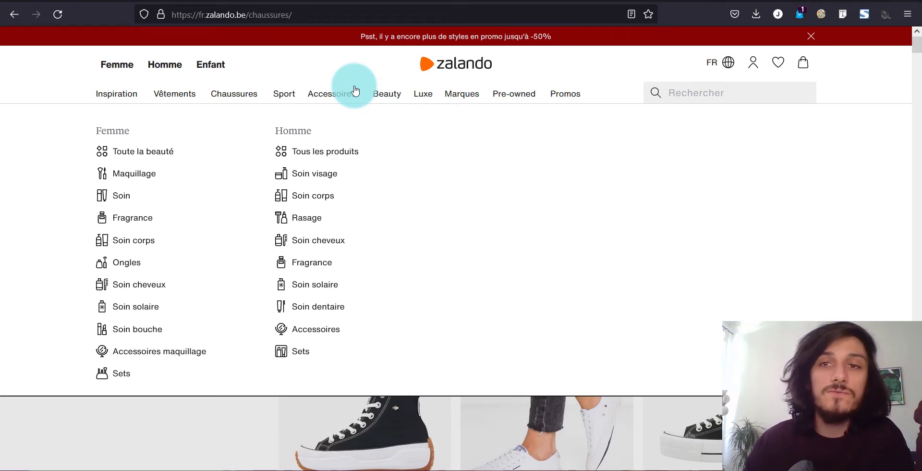
- Examine the nesting of the Main menu's items in WordPress and the resulting Home submenu on the shop's front page
{"action": "left_click", "coordinate": [465, 1]}
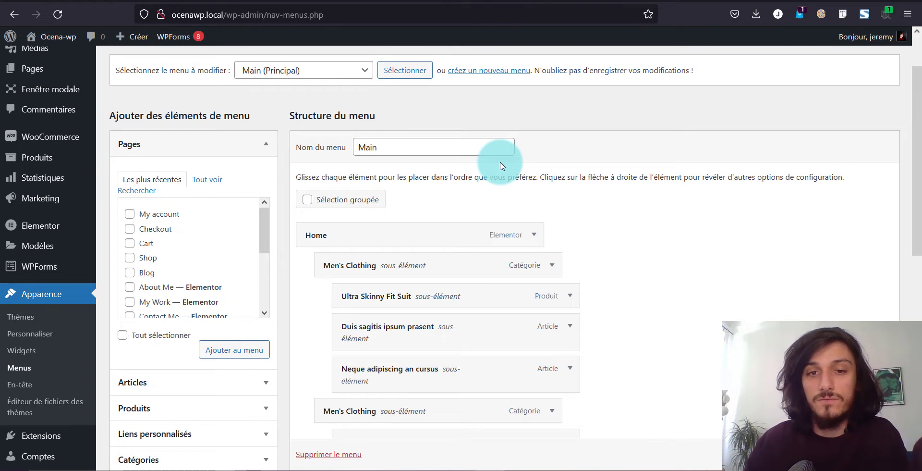
{"action": "scroll", "coordinate": [402, 355], "scroll_direction": "down", "scroll_amount": 3}
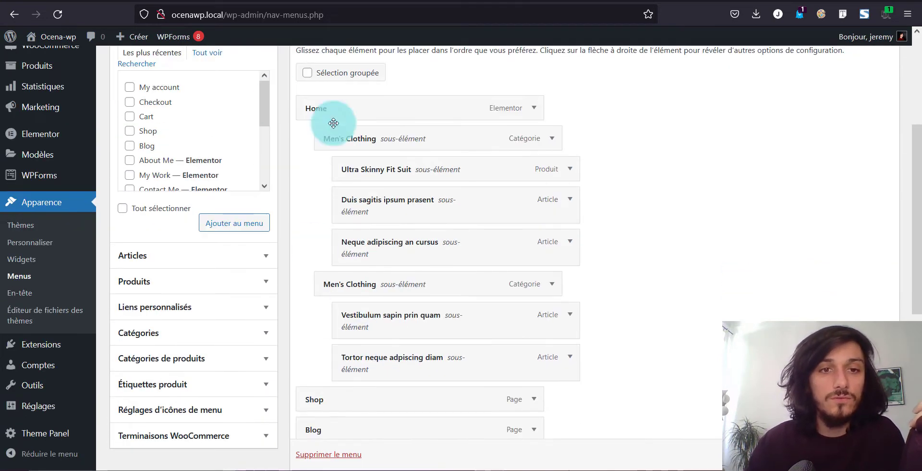
{"action": "left_click_drag", "start_coordinate": [333, 123], "coordinate": [343, 143]}
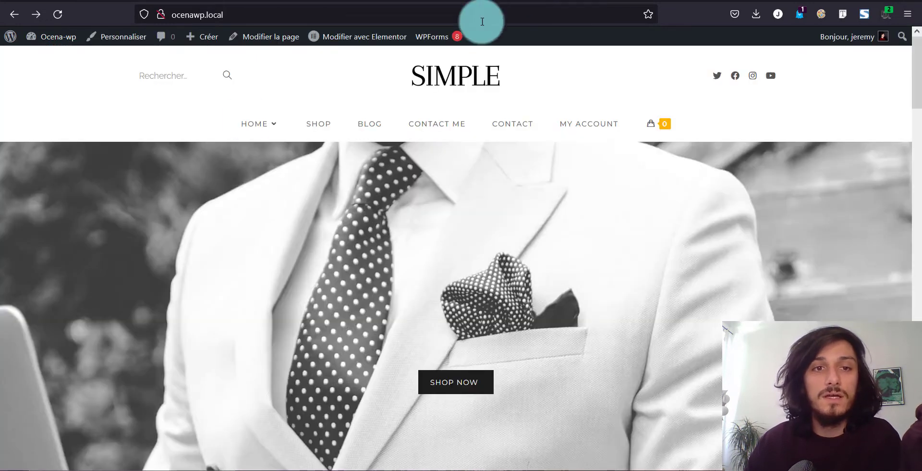
{"action": "mouse_move", "coordinate": [247, 127]}
{"action": "mouse_move", "coordinate": [263, 161]}
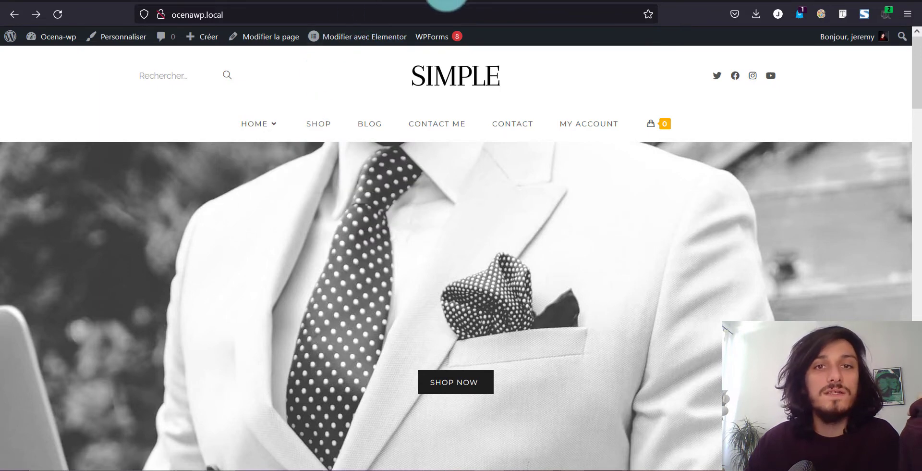
{"action": "left_click", "coordinate": [447, 0]}
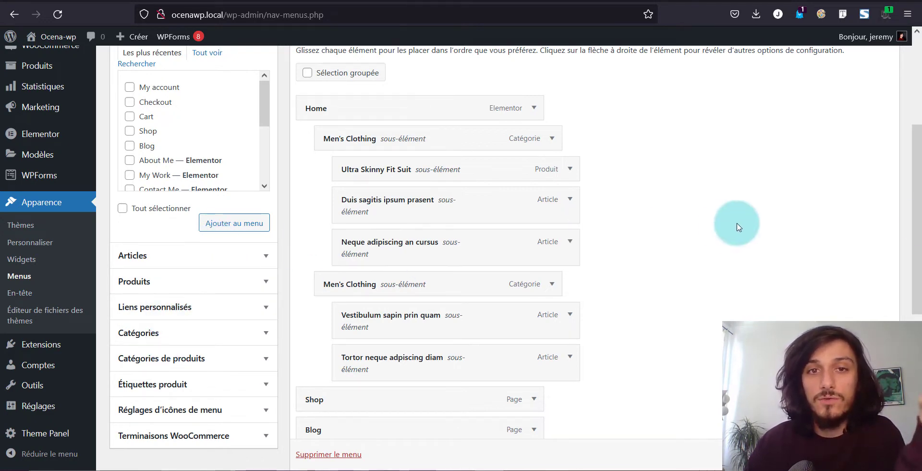
- Review which elements are enabled in the screen options of the Menus page, then collapse the options
{"action": "scroll", "coordinate": [736, 215], "scroll_direction": "up", "scroll_amount": 4}
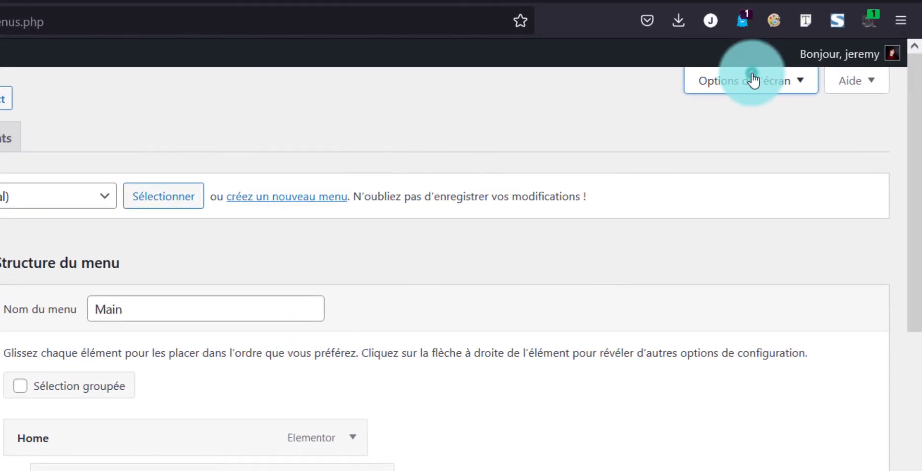
{"action": "left_click", "coordinate": [750, 73]}
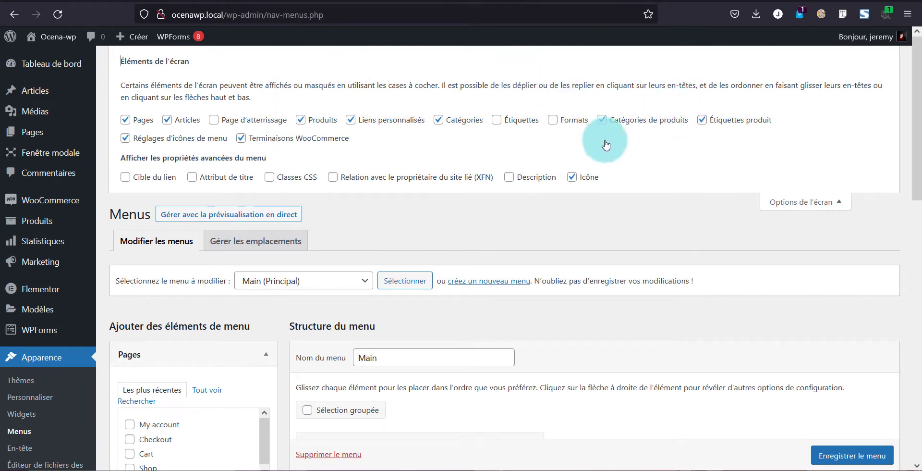
{"action": "left_click", "coordinate": [809, 201]}
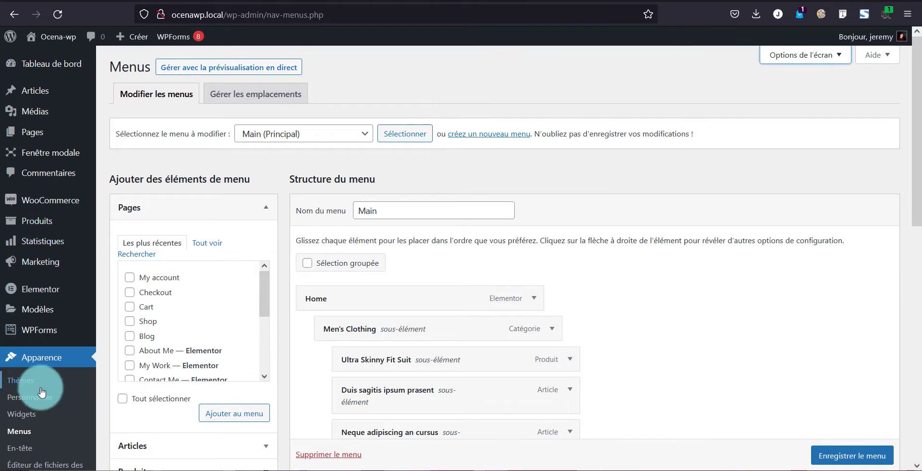
- Go to the page for adding extensions, leaving the Menus page without saving
{"action": "scroll", "coordinate": [34, 346], "scroll_direction": "down", "scroll_amount": 4}
{"action": "mouse_move", "coordinate": [38, 344]}
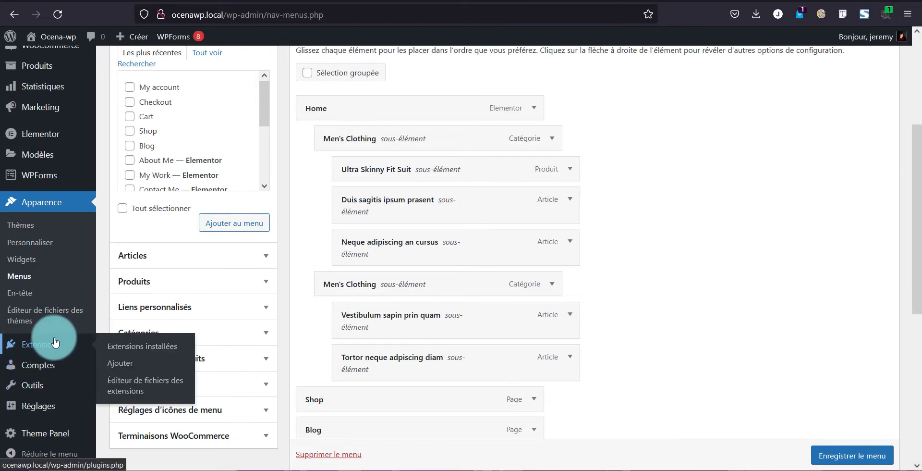
{"action": "left_click", "coordinate": [132, 367]}
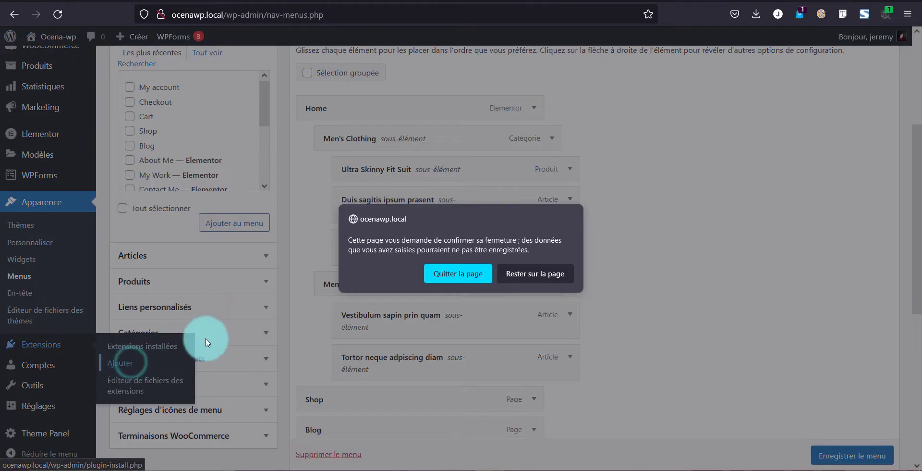
{"action": "left_click", "coordinate": [476, 276]}
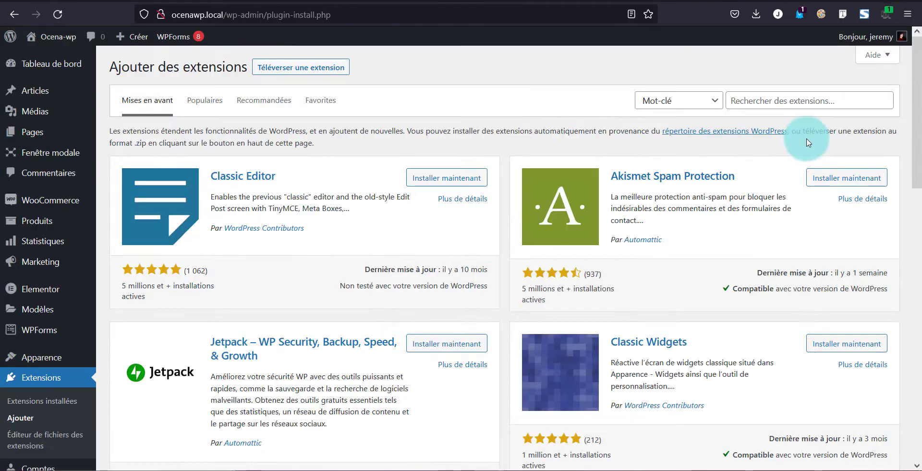
- Search the extensions for "mega menu" and activate Max Mega Menu
{"action": "left_click", "coordinate": [849, 109]}
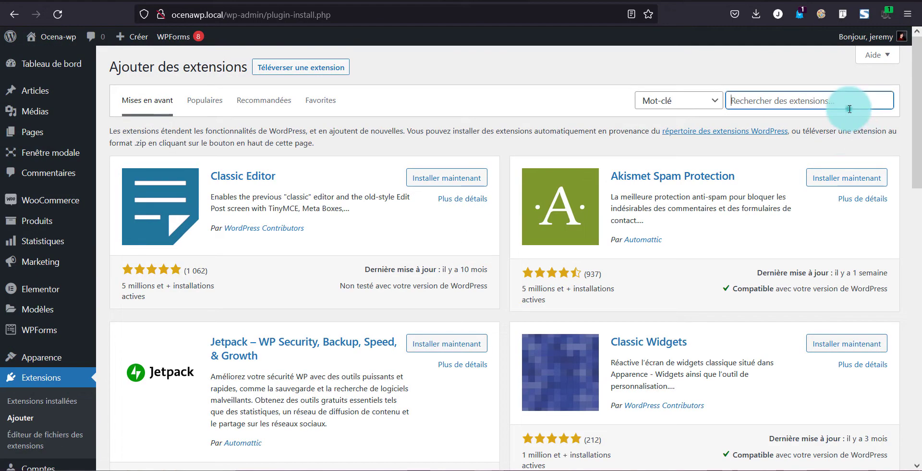
{"action": "type", "text": "mega"}
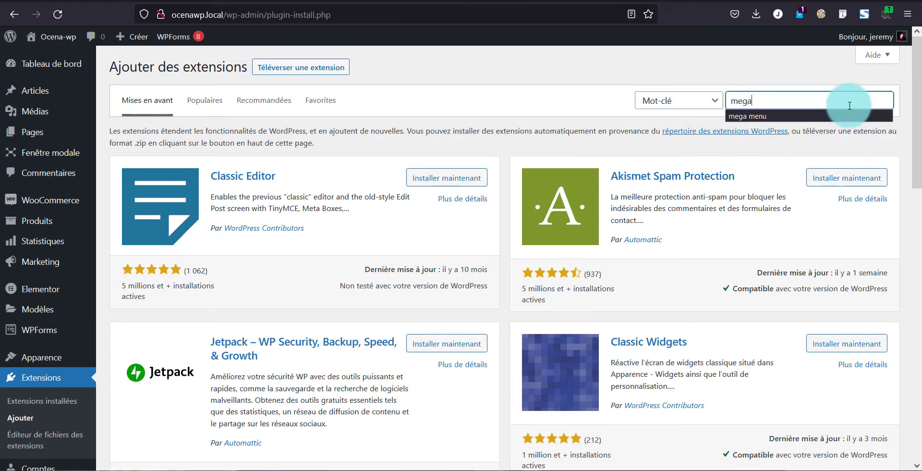
{"action": "left_click", "coordinate": [853, 114]}
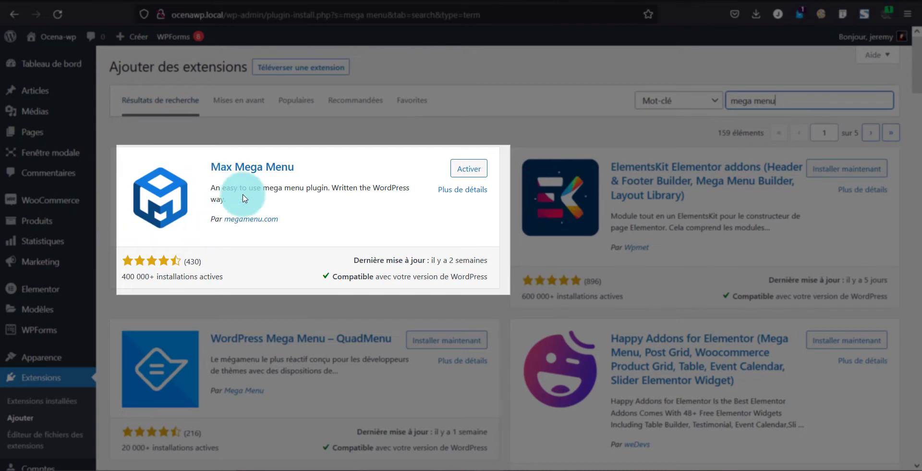
{"action": "left_click", "coordinate": [473, 170]}
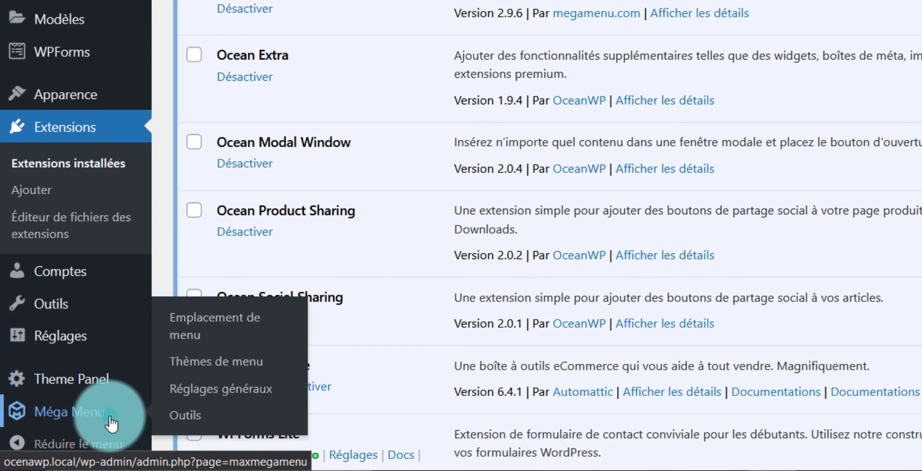
- Open Max Mega Menu's menu location page and expand the Principal location's settings
{"action": "left_click", "coordinate": [110, 415]}
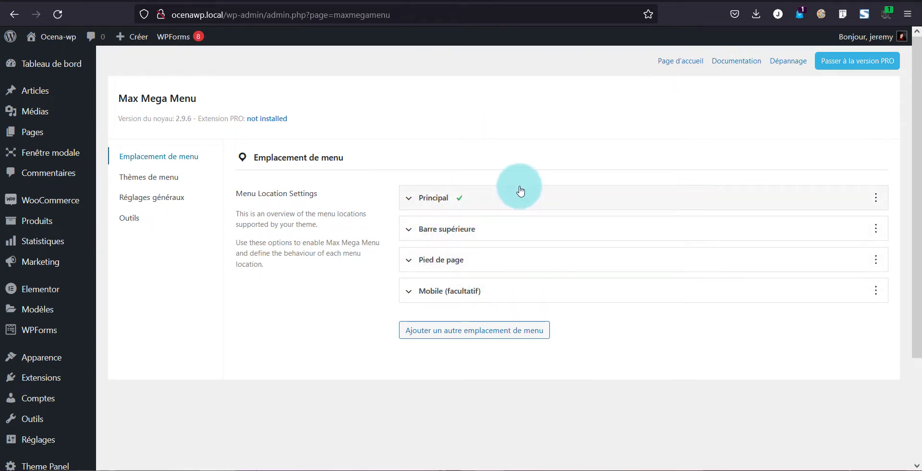
{"action": "scroll", "coordinate": [457, 226], "scroll_direction": "down", "scroll_amount": 2}
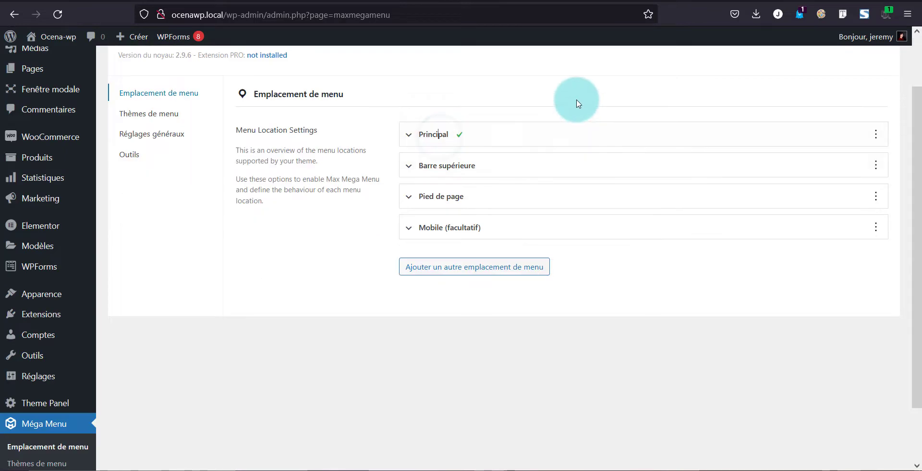
{"action": "left_click", "coordinate": [492, 142]}
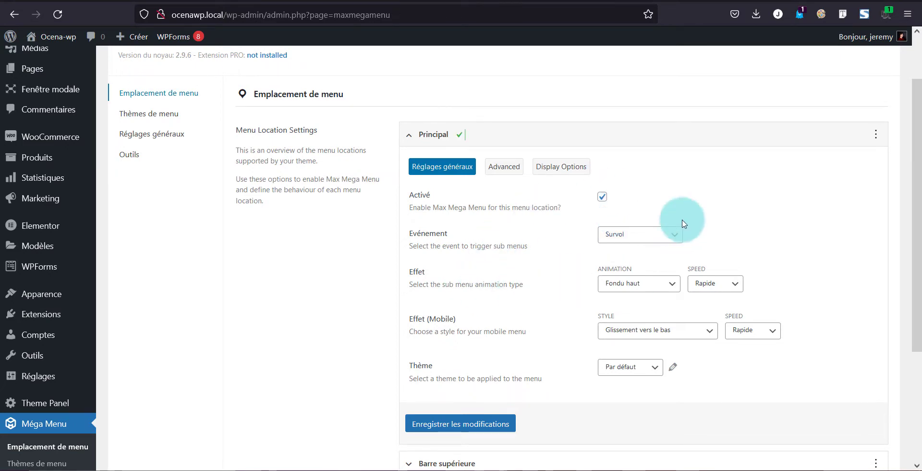
- Review the event and animation choices for the Principal location, keep Survol and Fondu haut, and save the settings
{"action": "left_click", "coordinate": [617, 235]}
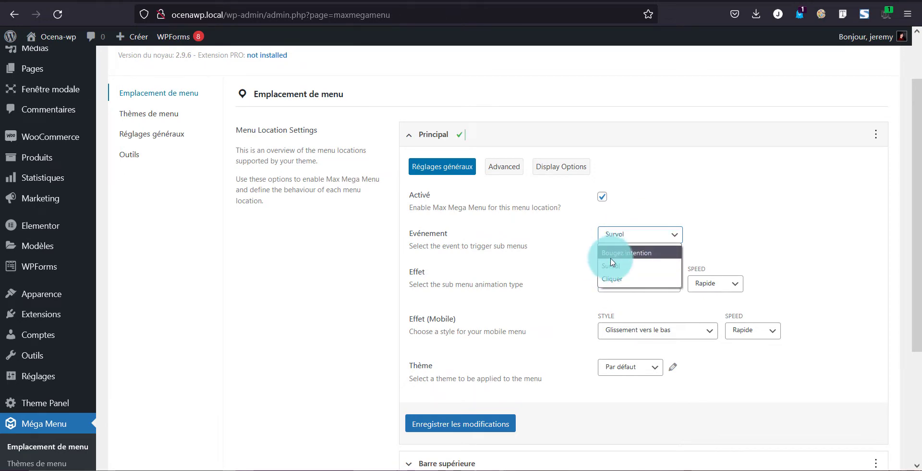
{"action": "left_click", "coordinate": [503, 218]}
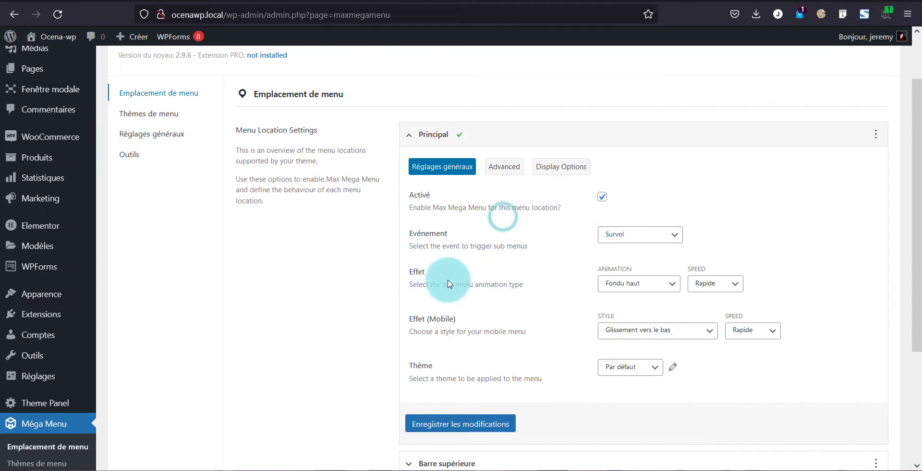
{"action": "left_click", "coordinate": [652, 286]}
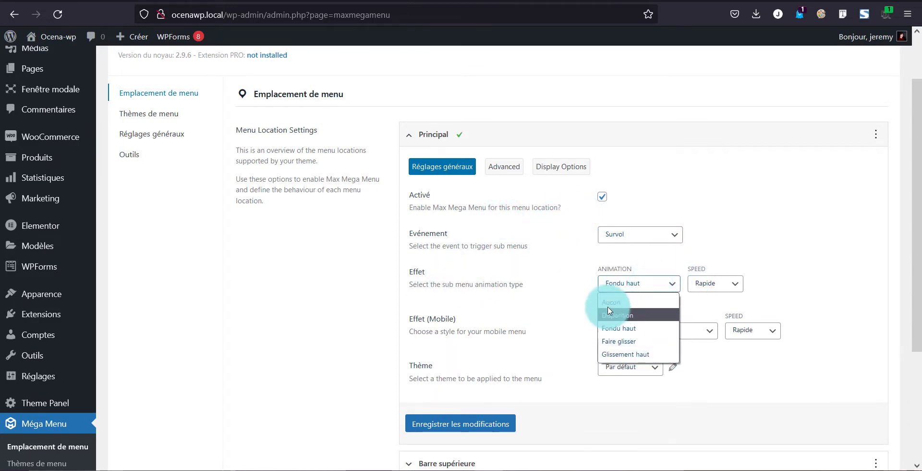
{"action": "left_click", "coordinate": [540, 261]}
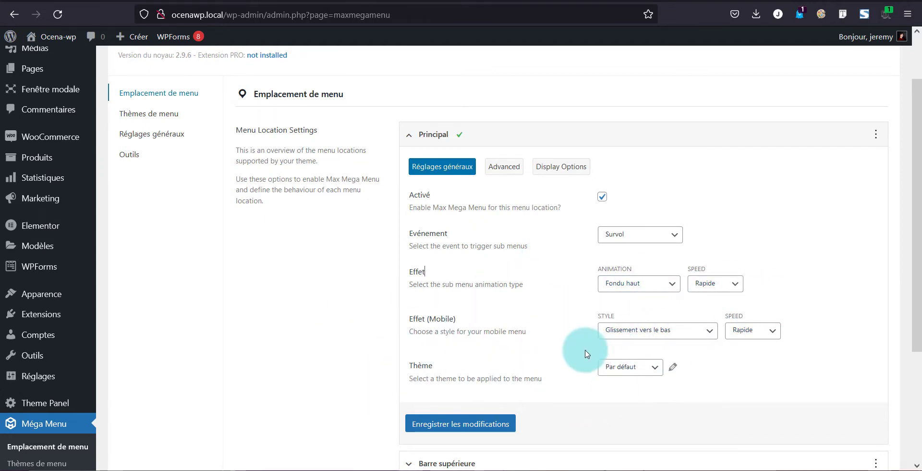
{"action": "left_click", "coordinate": [500, 423]}
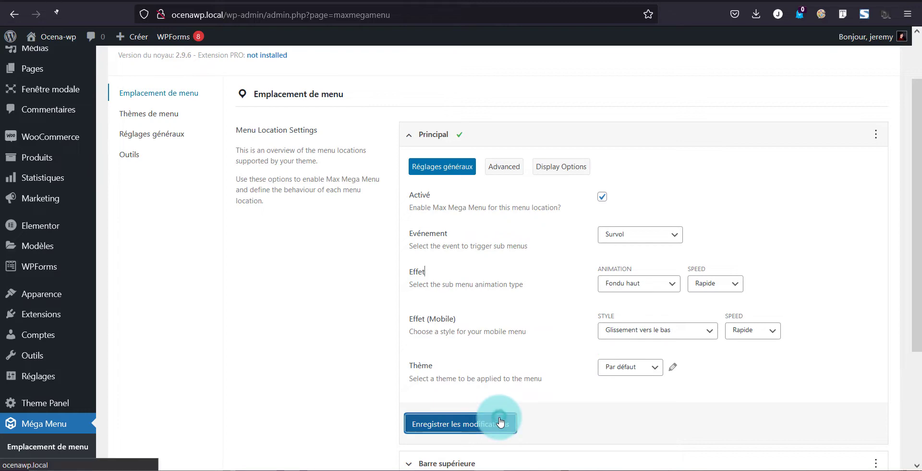
- Look through the advanced settings of the Principal menu location
{"action": "left_click", "coordinate": [507, 261]}
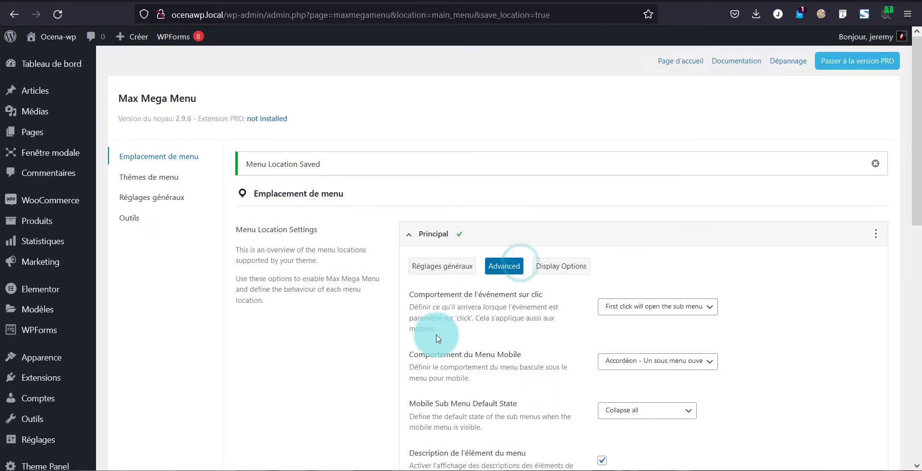
{"action": "scroll", "coordinate": [437, 337], "scroll_direction": "down", "scroll_amount": 9}
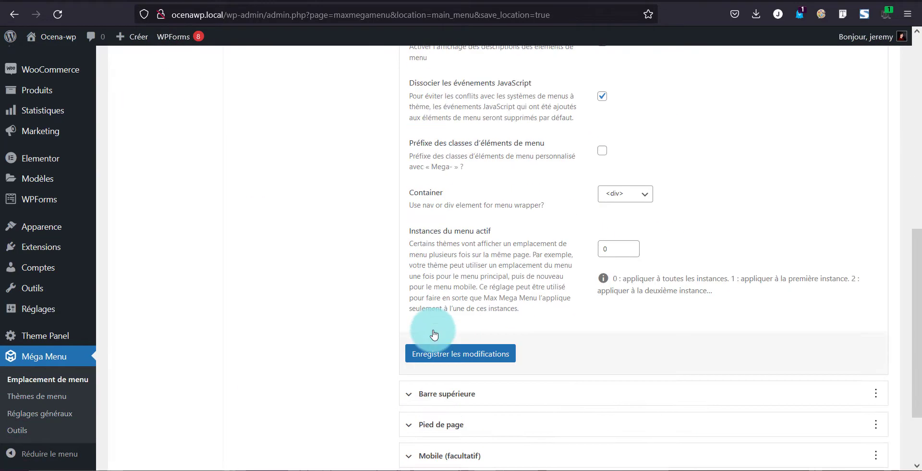
{"action": "scroll", "coordinate": [435, 327], "scroll_direction": "up", "scroll_amount": 3}
{"action": "scroll", "coordinate": [433, 318], "scroll_direction": "up", "scroll_amount": 5}
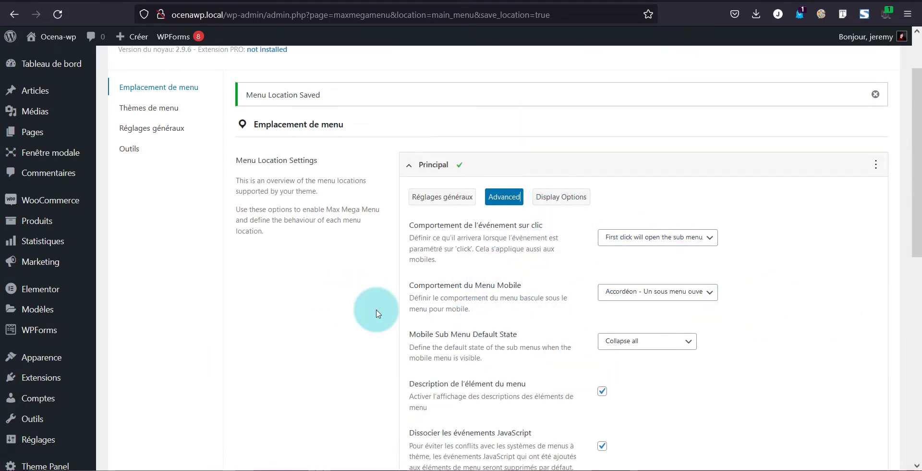
- Review the mobile menu behaviour choices in the Principal location's advanced settings and keep Accordéon
{"action": "left_click_drag", "start_coordinate": [502, 287], "coordinate": [538, 290]}
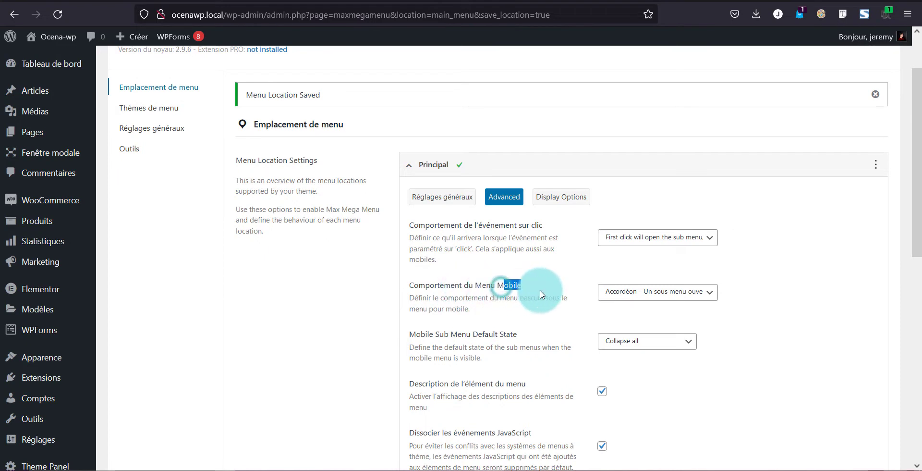
{"action": "left_click", "coordinate": [655, 299]}
{"action": "left_click", "coordinate": [656, 302]}
{"action": "left_click", "coordinate": [655, 300]}
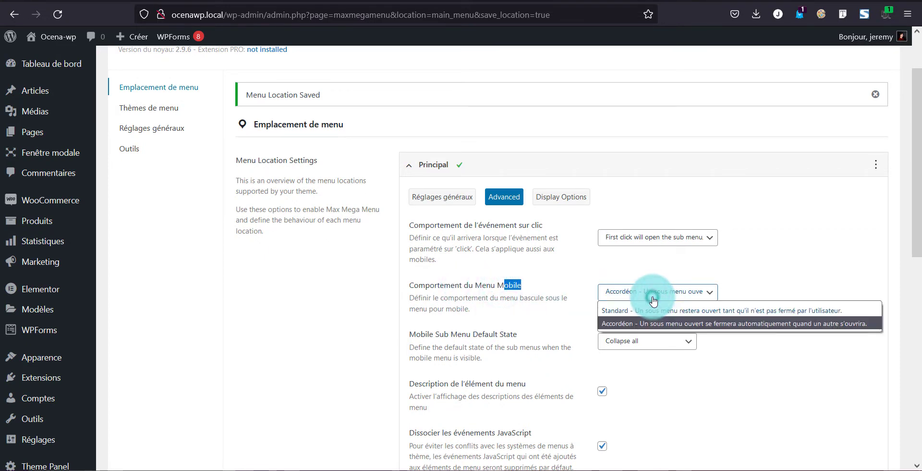
{"action": "left_click", "coordinate": [653, 300]}
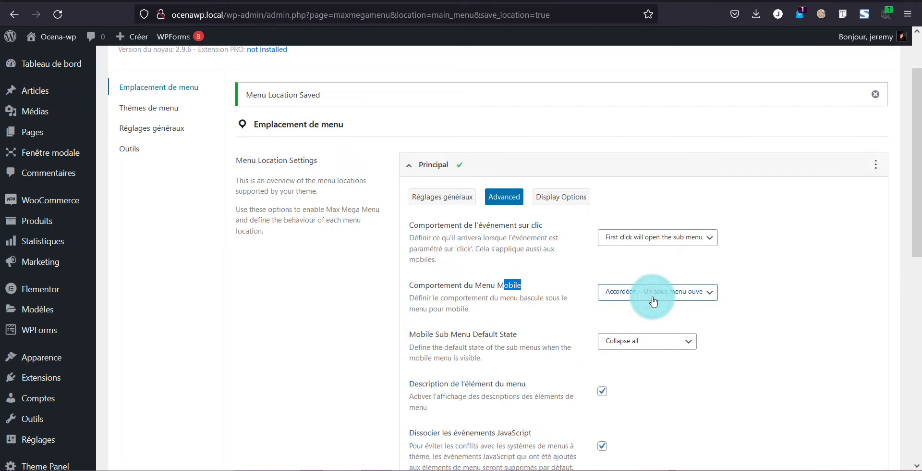
- Check the Principal location's display options, then return to its general settings
{"action": "left_click", "coordinate": [569, 197]}
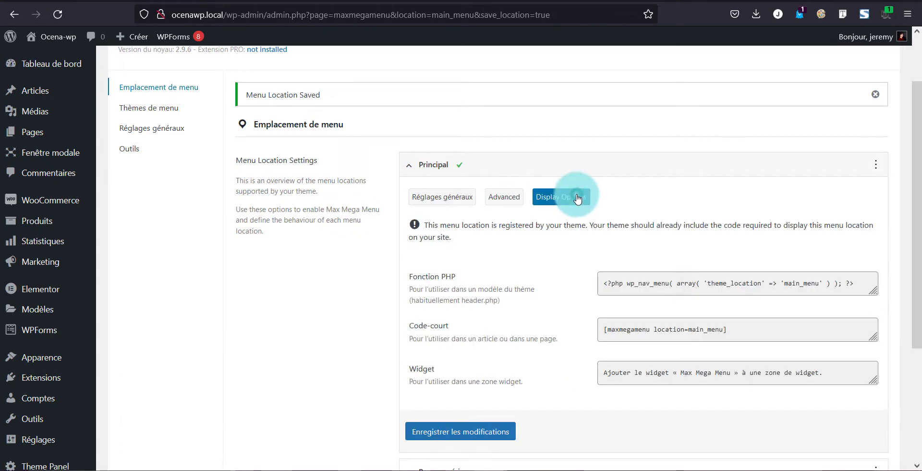
{"action": "left_click", "coordinate": [450, 197]}
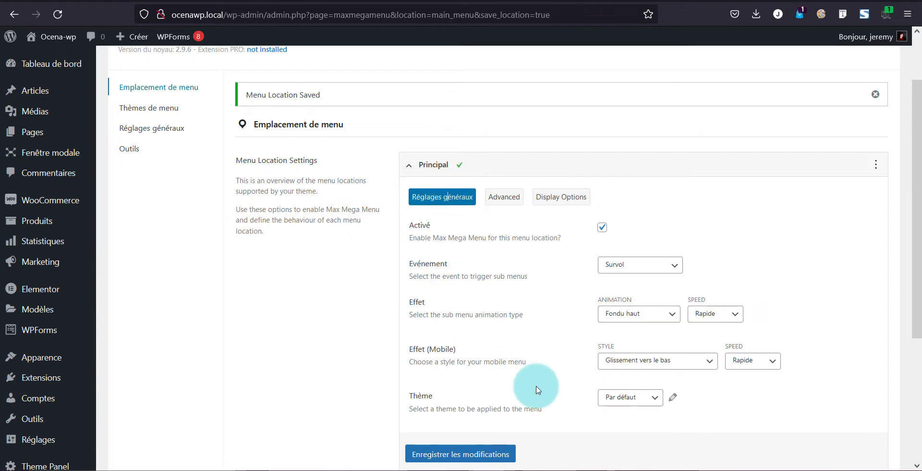
{"action": "scroll", "coordinate": [513, 331], "scroll_direction": "down", "scroll_amount": 2}
{"action": "scroll", "coordinate": [513, 331], "scroll_direction": "down", "scroll_amount": 1}
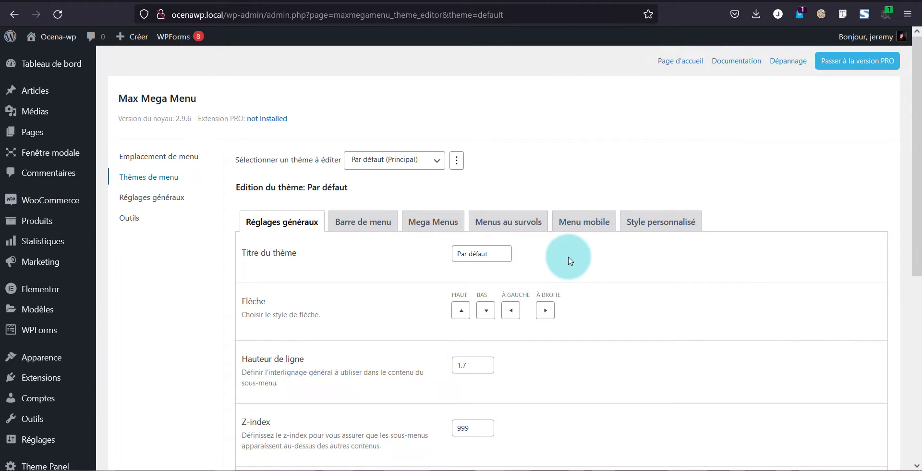
- Look through the general settings of the Par défaut menu theme, comparing them with the navigation on the live site
{"action": "left_click", "coordinate": [366, 218]}
{"action": "left_click", "coordinate": [303, 219]}
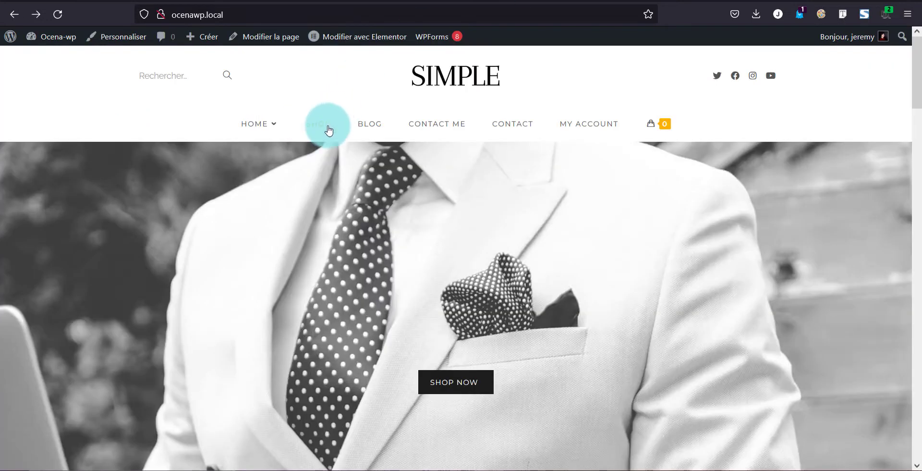
{"action": "left_click", "coordinate": [424, 1]}
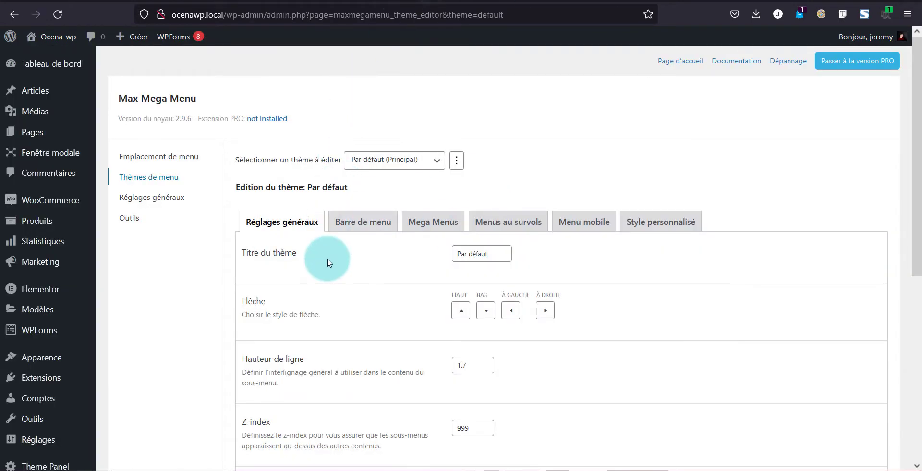
{"action": "scroll", "coordinate": [328, 262], "scroll_direction": "down", "scroll_amount": 4}
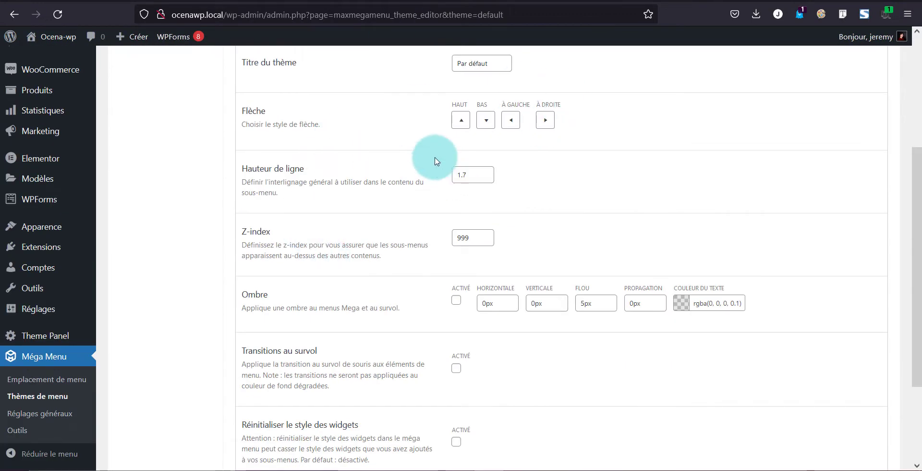
{"action": "scroll", "coordinate": [282, 212], "scroll_direction": "down", "scroll_amount": 3}
{"action": "scroll", "coordinate": [409, 234], "scroll_direction": "up", "scroll_amount": 7}
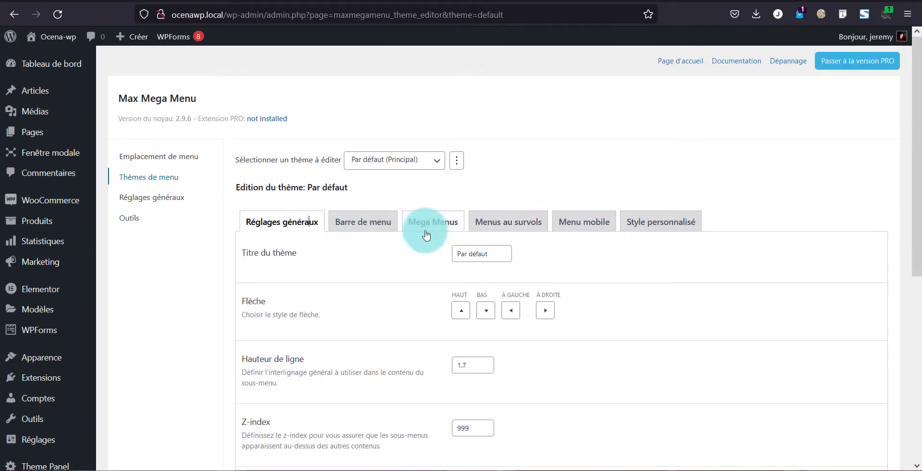
- Examine the outer panel width in the theme's Mega Menus settings and compare it with the content area of the live homepage
{"action": "left_click", "coordinate": [423, 232]}
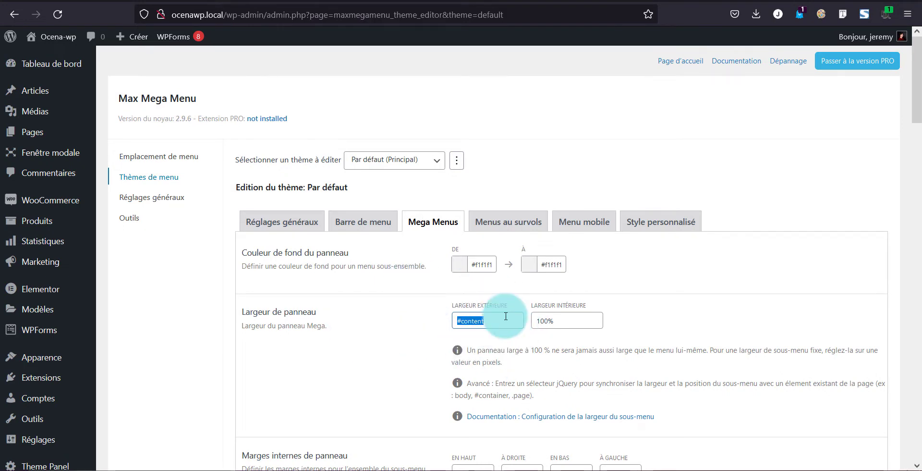
{"action": "left_click", "coordinate": [486, 1]}
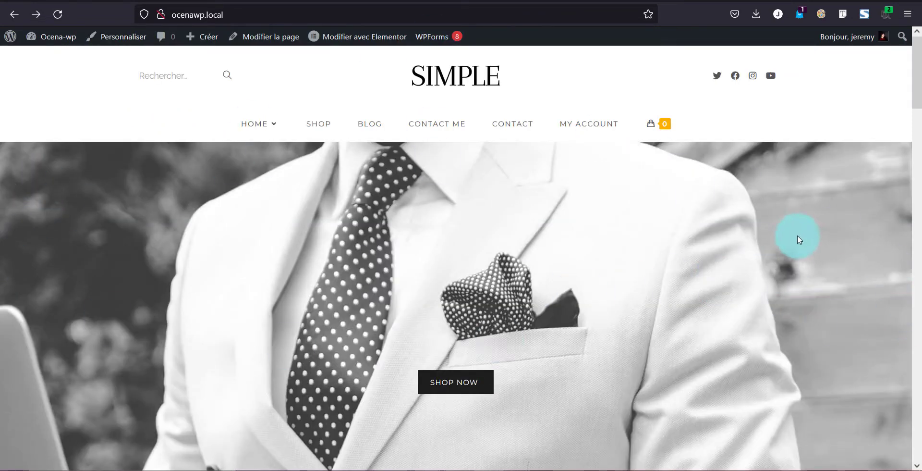
{"action": "scroll", "coordinate": [473, 305], "scroll_direction": "down", "scroll_amount": 8}
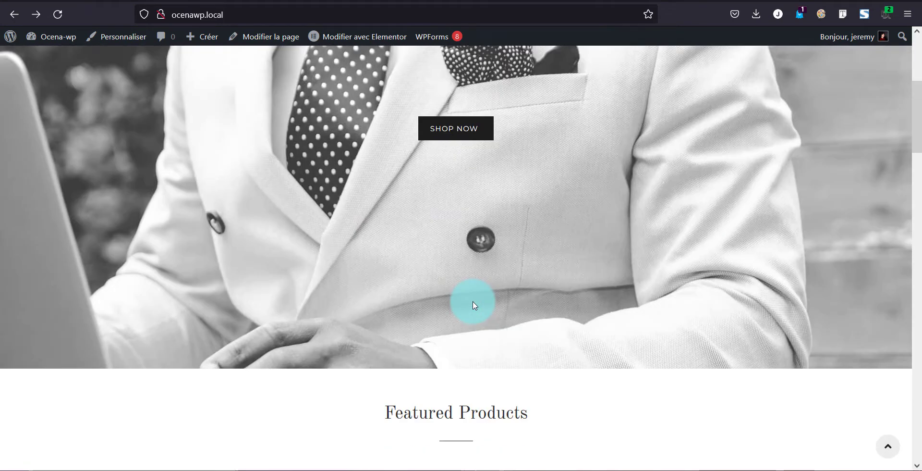
{"action": "scroll", "coordinate": [474, 305], "scroll_direction": "down", "scroll_amount": 1}
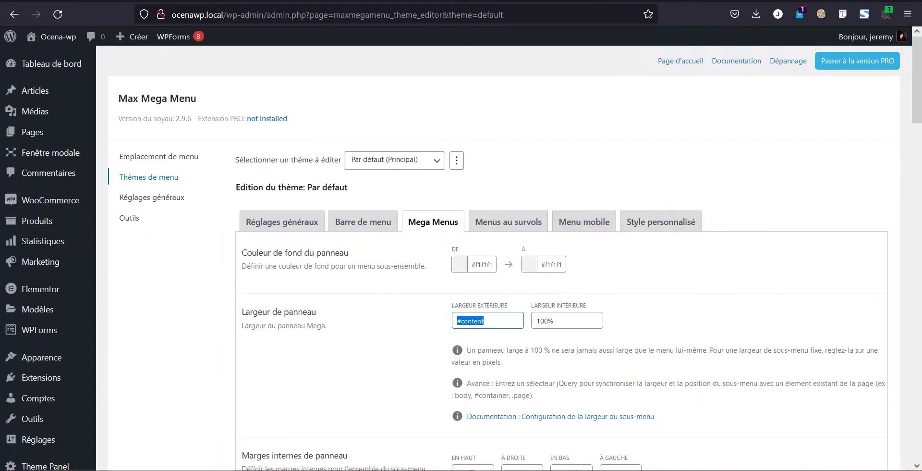
{"action": "left_click", "coordinate": [484, 435]}
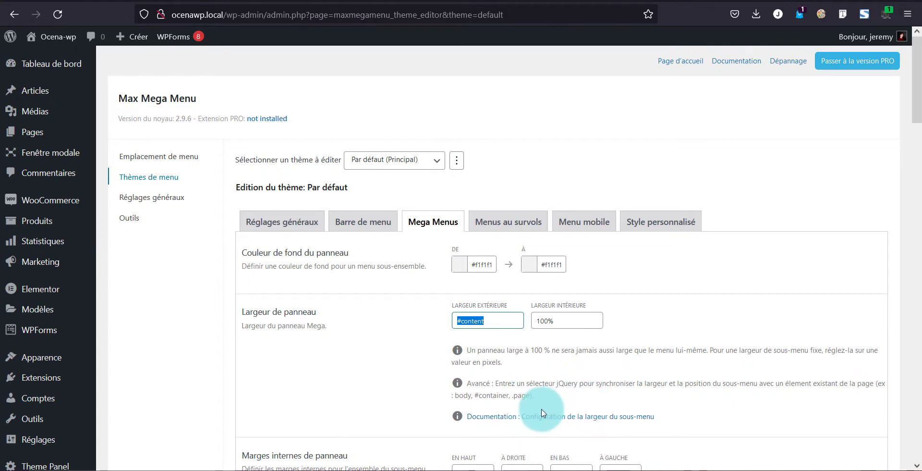
- Review the theme's mega menu styling for panel, widgets and second- and third-level items, and save the theme
{"action": "scroll", "coordinate": [480, 403], "scroll_direction": "down", "scroll_amount": 5}
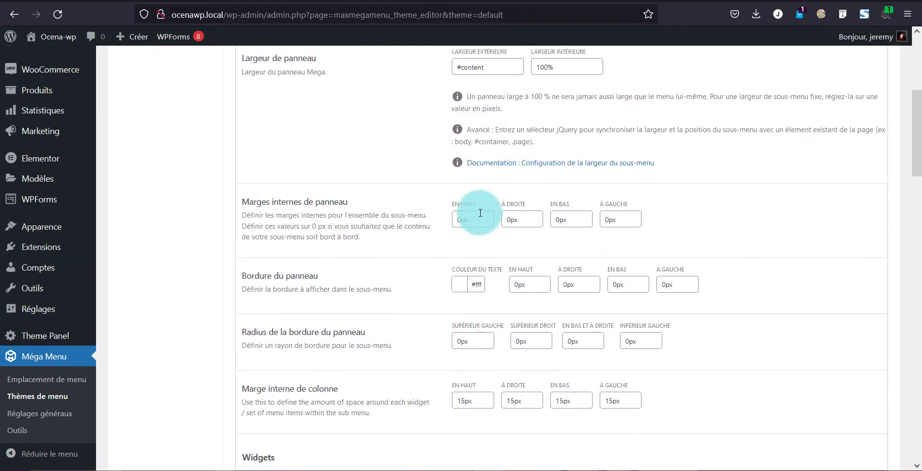
{"action": "scroll", "coordinate": [335, 255], "scroll_direction": "down", "scroll_amount": 4}
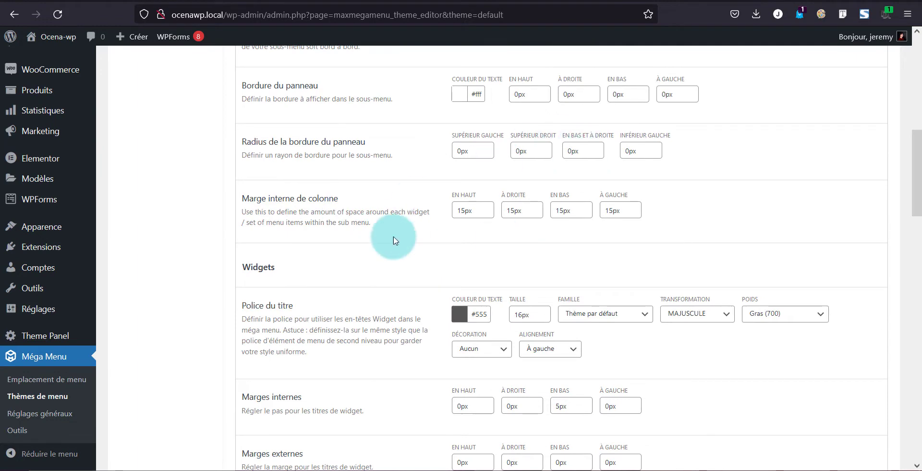
{"action": "scroll", "coordinate": [503, 242], "scroll_direction": "down", "scroll_amount": 4}
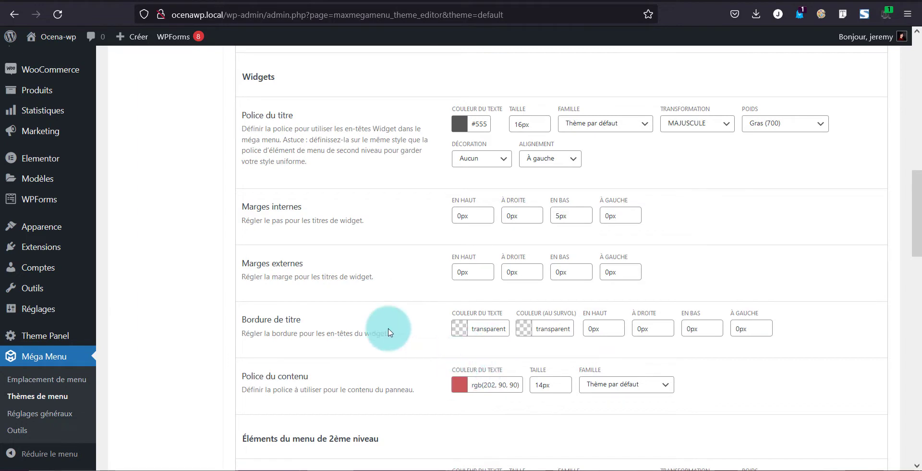
{"action": "scroll", "coordinate": [335, 185], "scroll_direction": "up", "scroll_amount": 2}
{"action": "scroll", "coordinate": [335, 185], "scroll_direction": "down", "scroll_amount": 5}
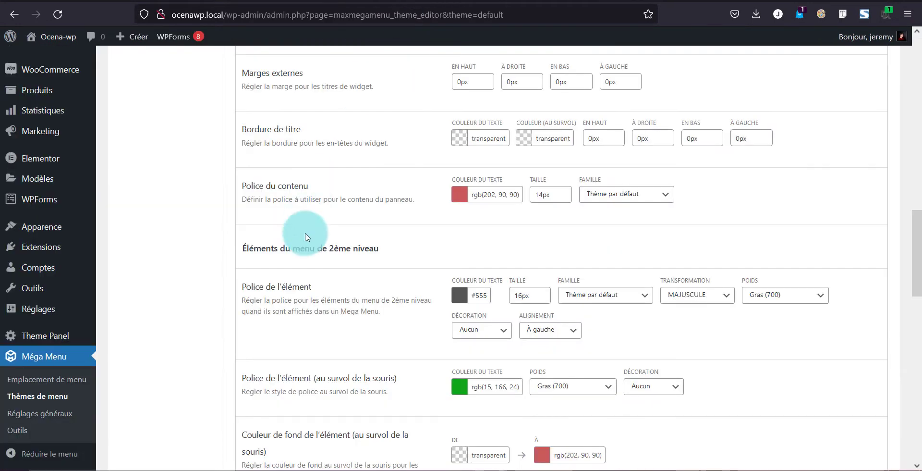
{"action": "scroll", "coordinate": [315, 230], "scroll_direction": "down", "scroll_amount": 3}
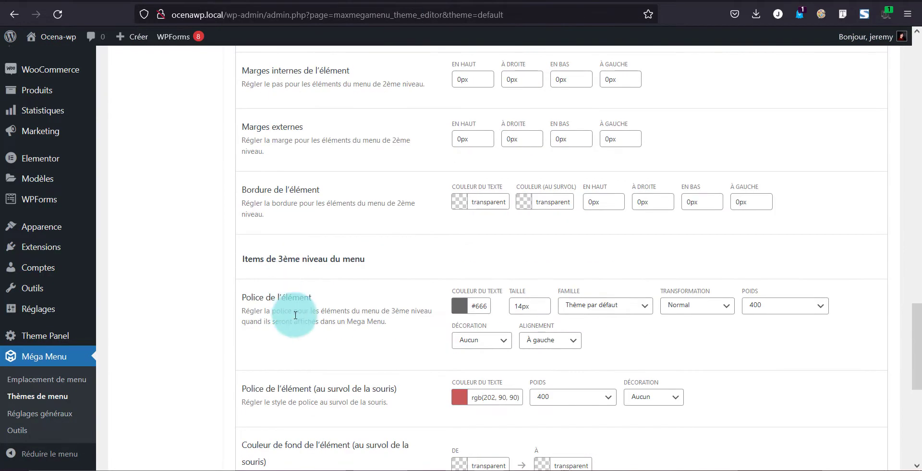
{"action": "scroll", "coordinate": [368, 335], "scroll_direction": "down", "scroll_amount": 3}
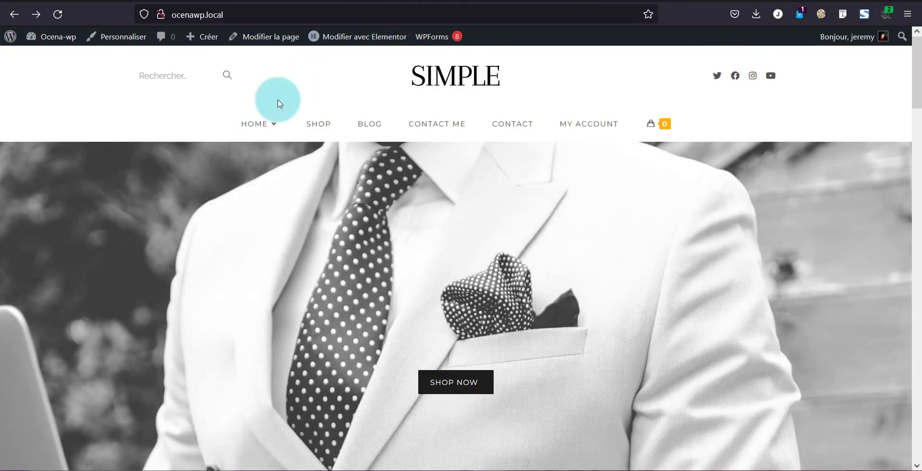
{"action": "mouse_move", "coordinate": [270, 138]}
{"action": "mouse_move", "coordinate": [277, 188]}
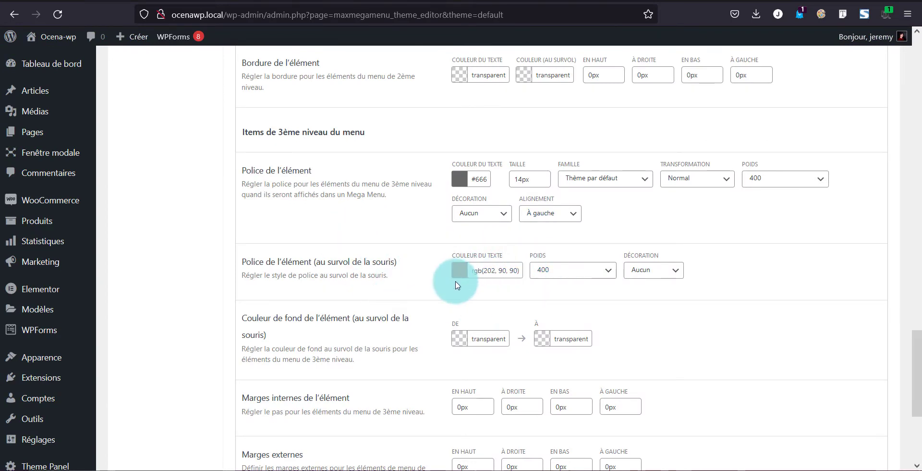
{"action": "scroll", "coordinate": [456, 331], "scroll_direction": "down", "scroll_amount": 5}
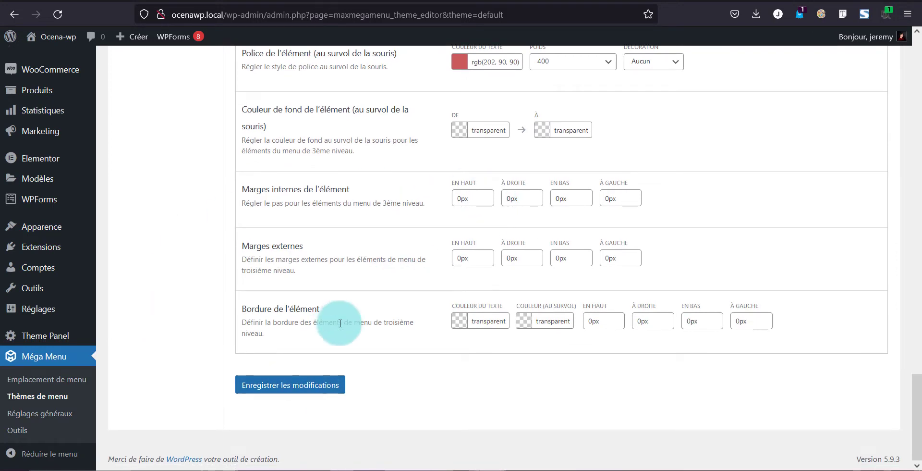
{"action": "left_click", "coordinate": [313, 387]}
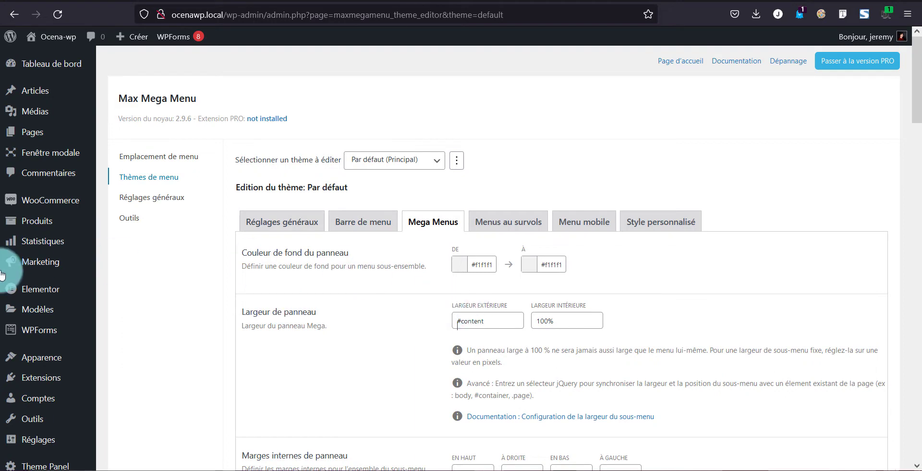
- Open the WordPress menu editor, check the menus available for editing and keep Main (Principal) selected
{"action": "mouse_move", "coordinate": [46, 355]}
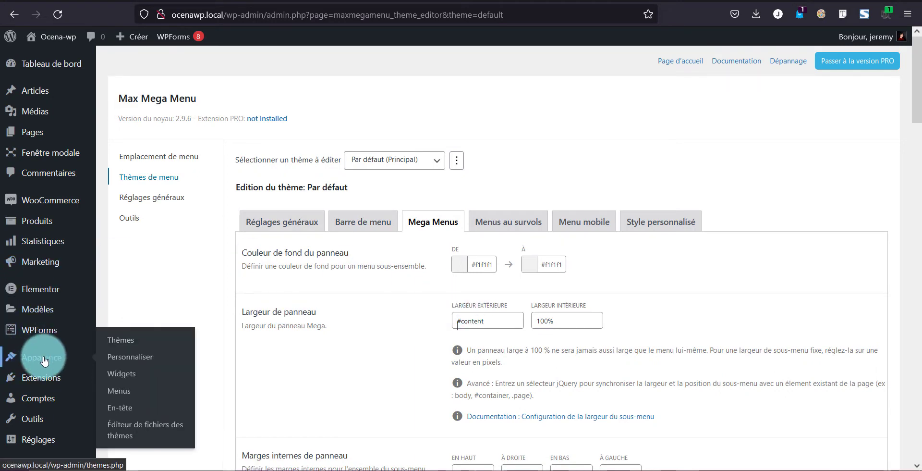
{"action": "left_click", "coordinate": [120, 391]}
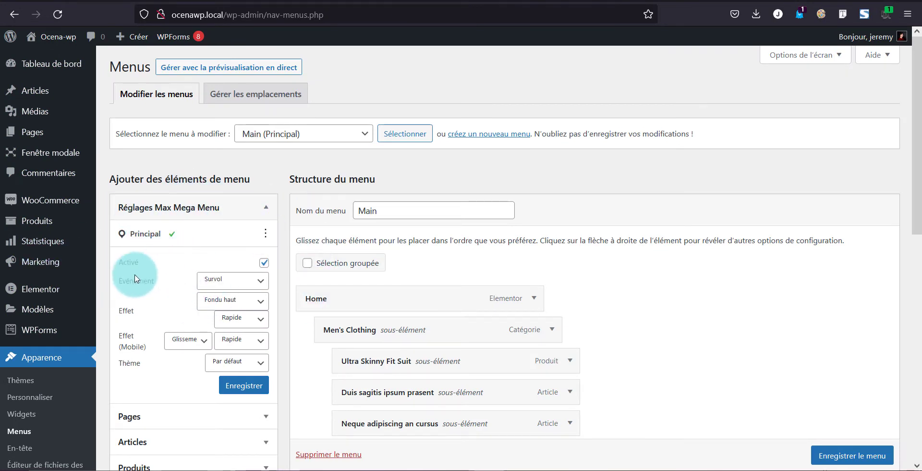
{"action": "left_click_drag", "start_coordinate": [131, 265], "coordinate": [269, 264]}
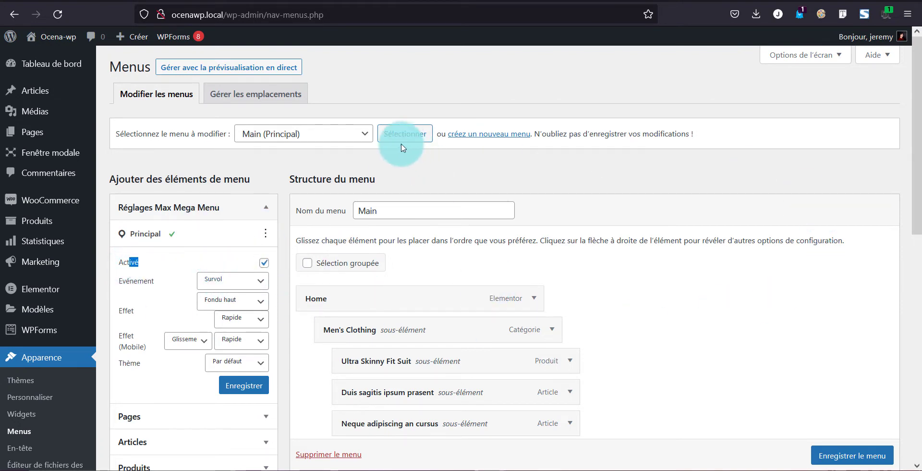
{"action": "left_click", "coordinate": [346, 136]}
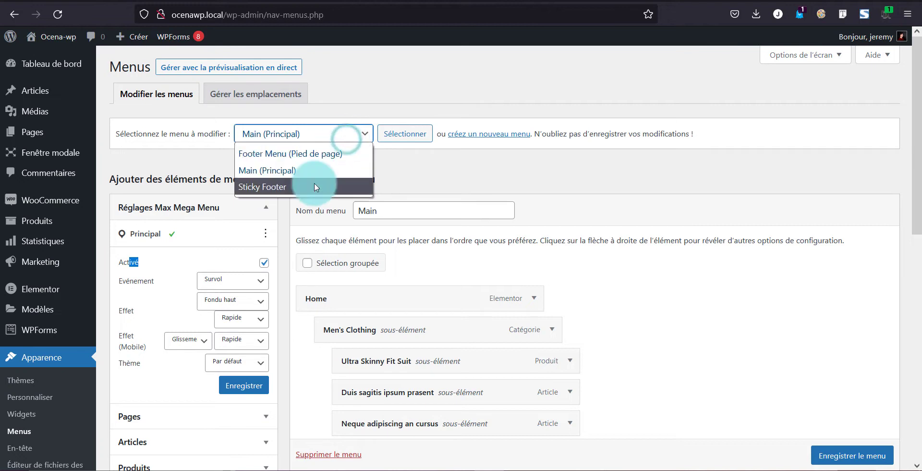
{"action": "left_click", "coordinate": [437, 166]}
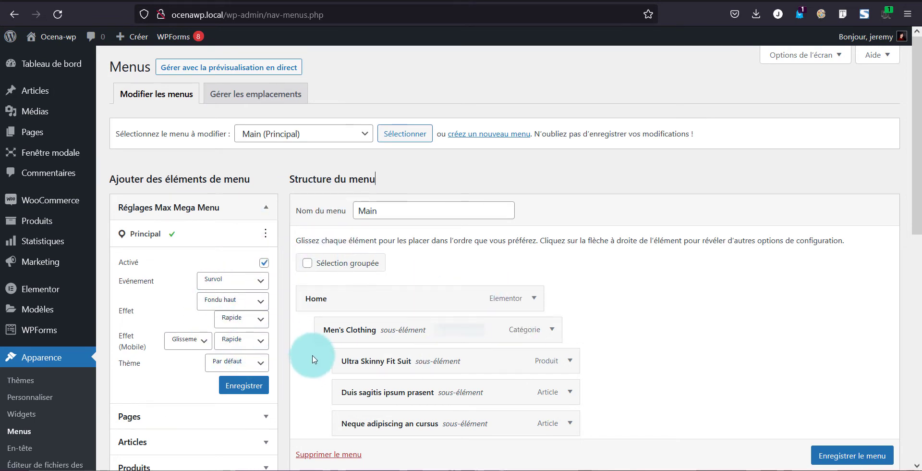
- Set both Men's Clothing blocks in the Home item's mega menu to a width of 2/6 and close its settings
{"action": "mouse_move", "coordinate": [339, 305]}
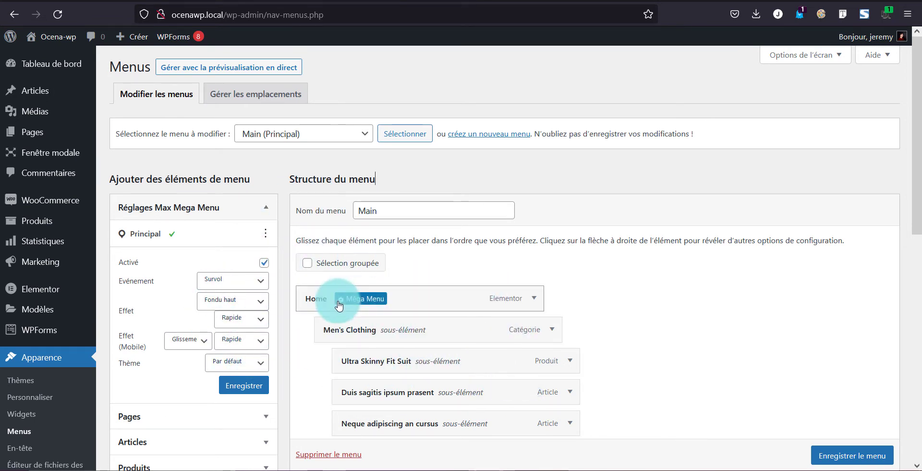
{"action": "scroll", "coordinate": [339, 305], "scroll_direction": "down", "scroll_amount": 2}
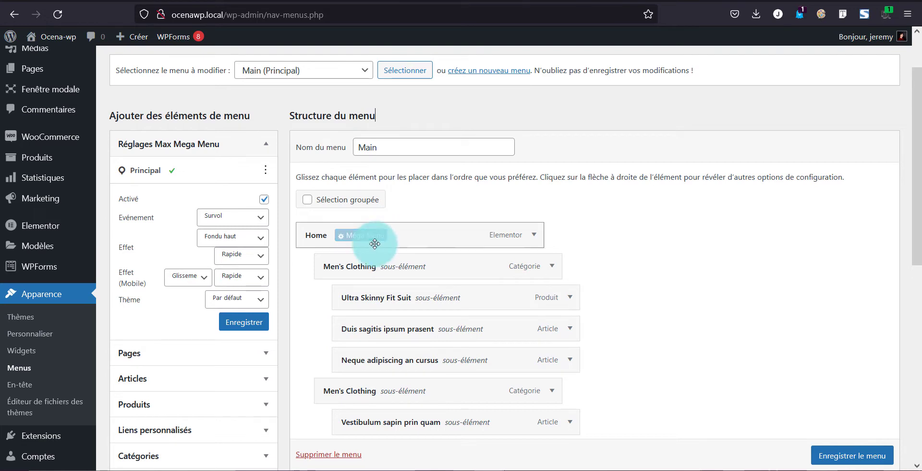
{"action": "left_click", "coordinate": [370, 235]}
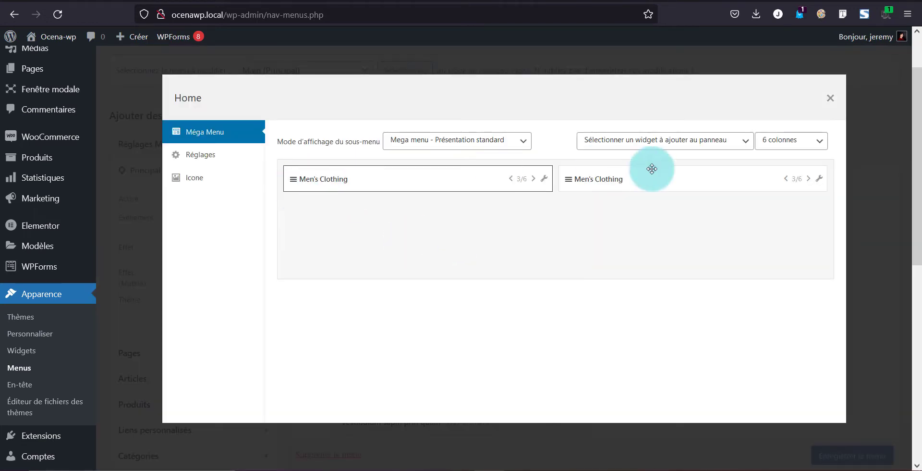
{"action": "left_click", "coordinate": [512, 180]}
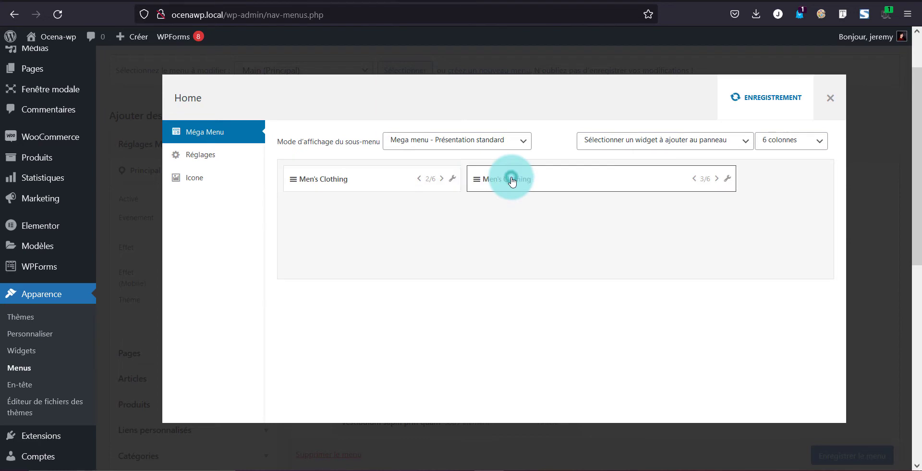
{"action": "left_click", "coordinate": [695, 181]}
{"action": "left_click", "coordinate": [649, 181]}
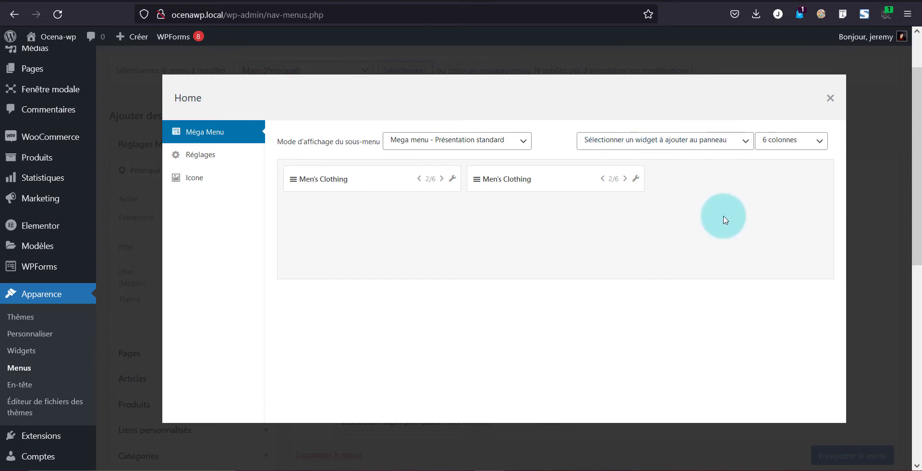
{"action": "left_click", "coordinate": [830, 102]}
- Make Blog the first sub-item of Home, above the Men's Clothing items, and save the Main menu
{"action": "left_click", "coordinate": [179, 353]}
{"action": "scroll", "coordinate": [309, 336], "scroll_direction": "down", "scroll_amount": 2}
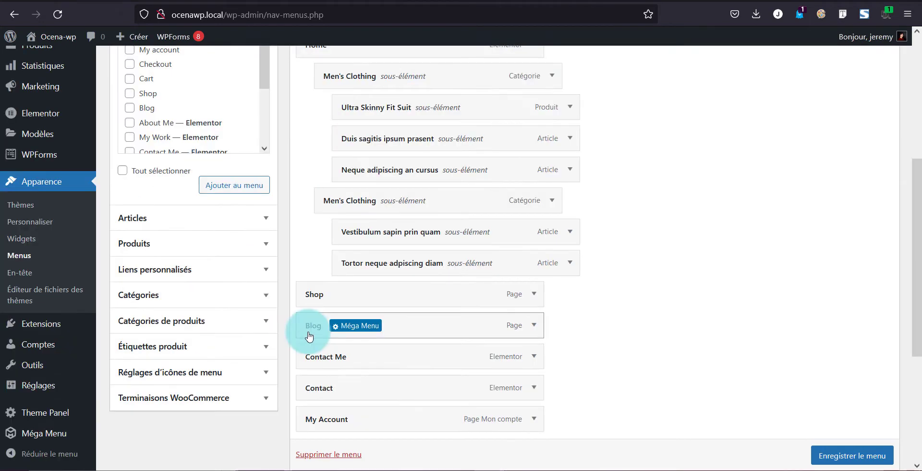
{"action": "left_click_drag", "start_coordinate": [313, 321], "coordinate": [339, 115]}
{"action": "scroll", "coordinate": [373, 239], "scroll_direction": "up", "scroll_amount": 2}
{"action": "left_click", "coordinate": [832, 455]}
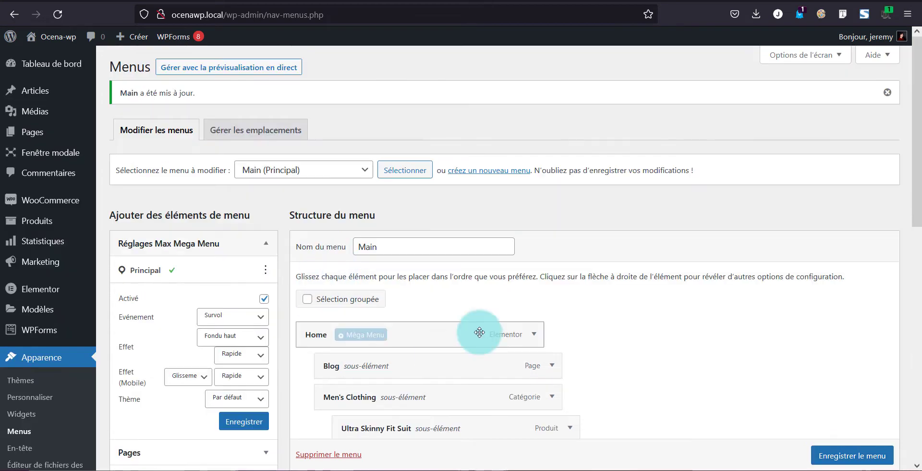
- Set the Blog block in the Home item's mega menu to a width of 2/6 and open Home's icon settings
{"action": "left_click", "coordinate": [367, 335]}
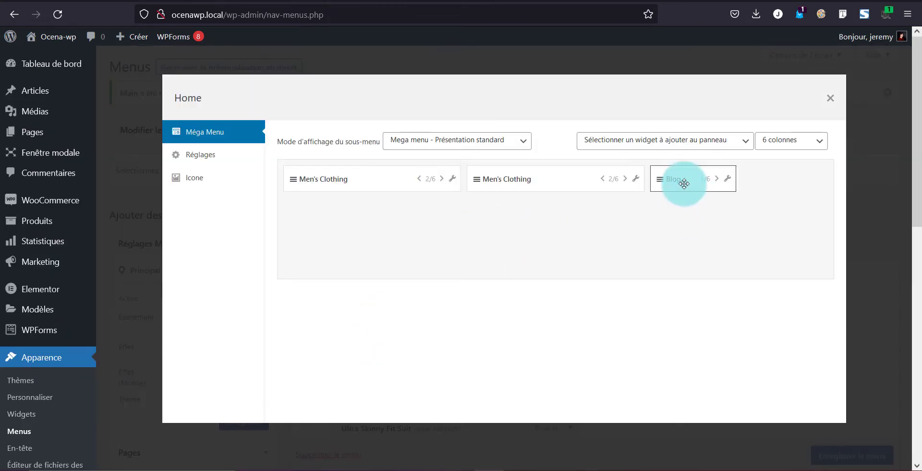
{"action": "left_click", "coordinate": [717, 183]}
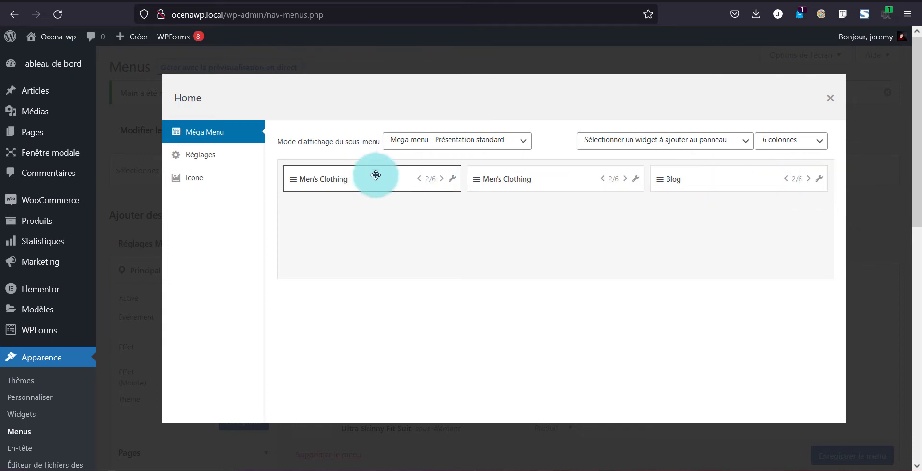
{"action": "left_click", "coordinate": [240, 179]}
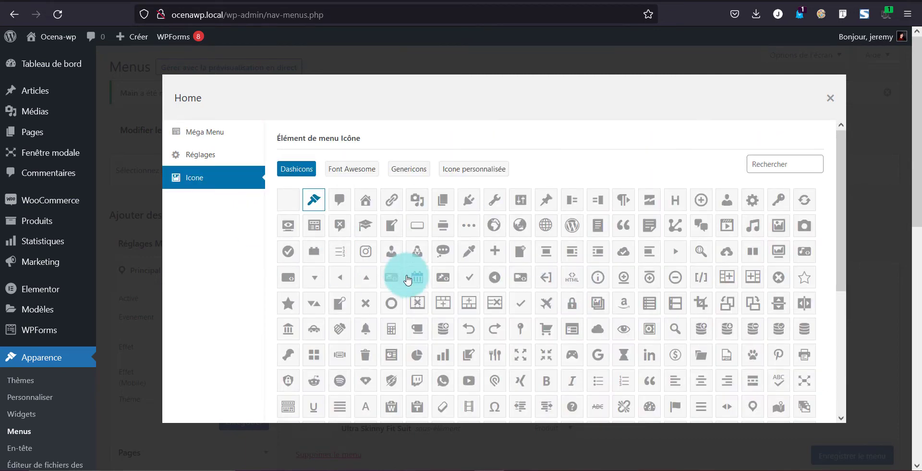
- Compare the icons in Zalando's Accessoires mega menu with the Home menu on the live homepage, and close Home's settings
{"action": "left_click", "coordinate": [735, 0]}
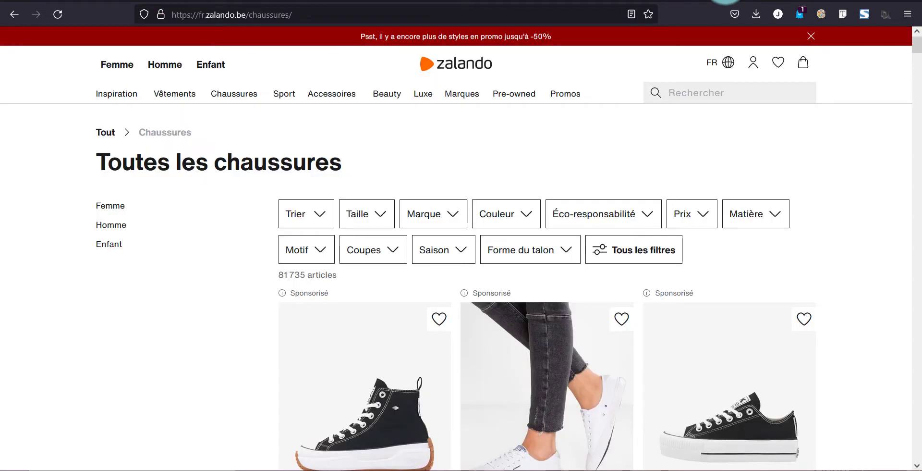
{"action": "mouse_move", "coordinate": [349, 99]}
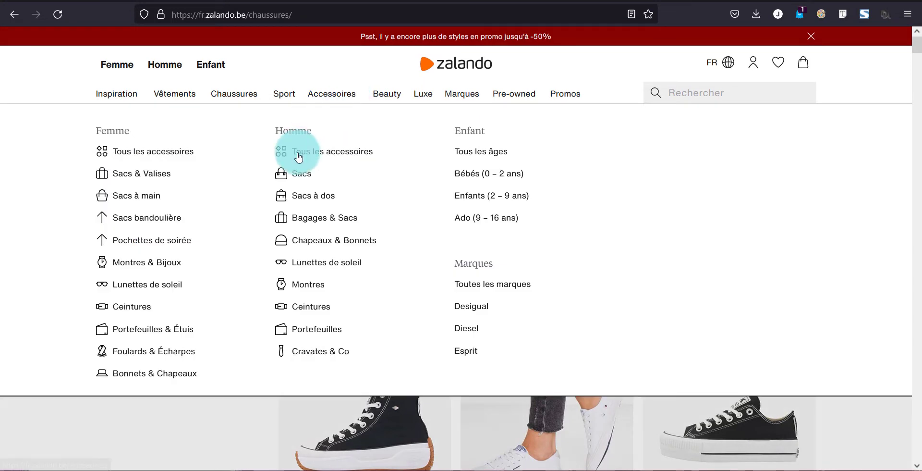
{"action": "left_click", "coordinate": [454, 0]}
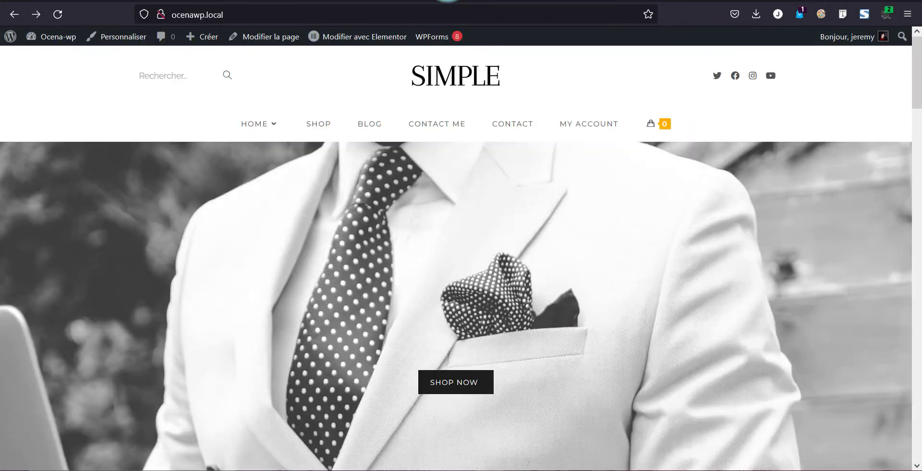
{"action": "left_click", "coordinate": [448, 0]}
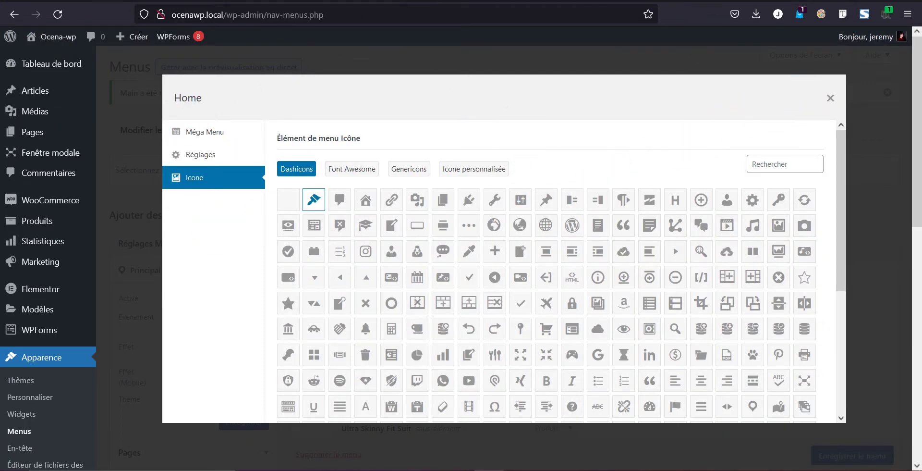
{"action": "left_click", "coordinate": [454, 0]}
{"action": "mouse_move", "coordinate": [241, 133]}
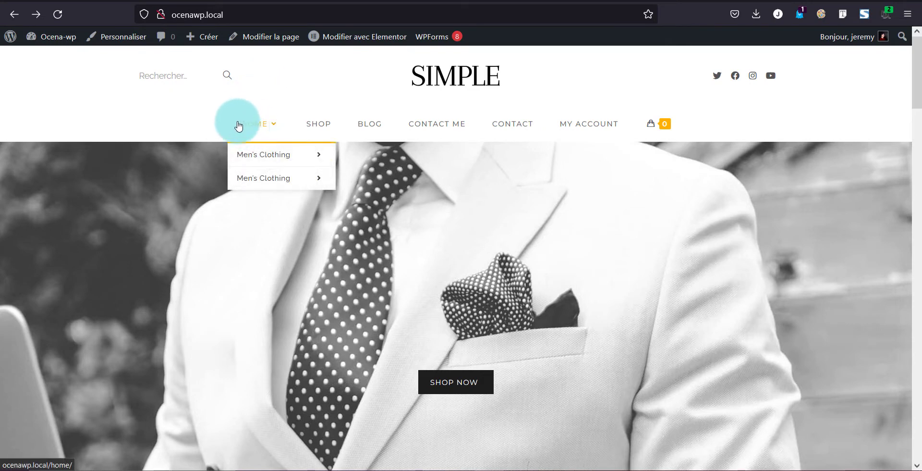
{"action": "left_click", "coordinate": [418, 2]}
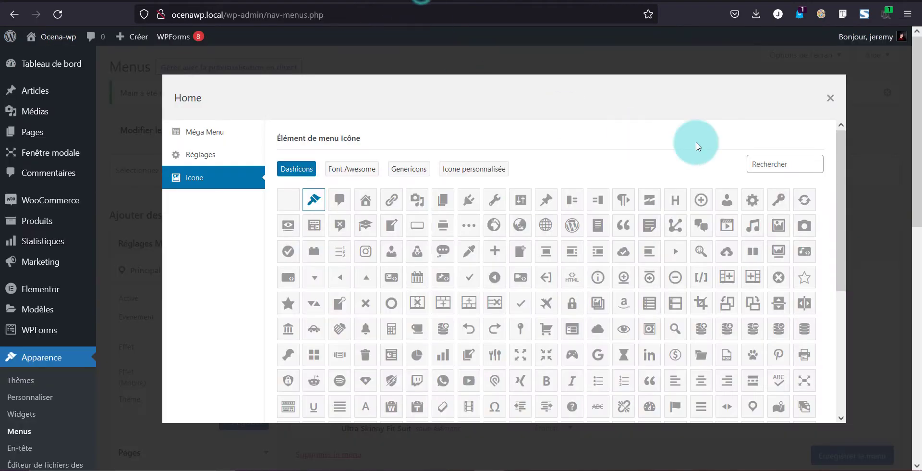
{"action": "left_click", "coordinate": [832, 99]}
- Assign the house Dashicon to the Blog sub-item and close its settings
{"action": "mouse_move", "coordinate": [381, 372]}
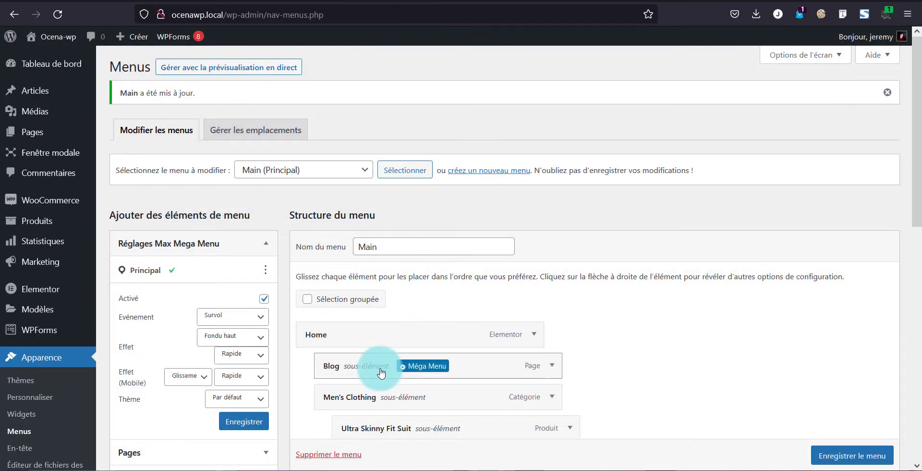
{"action": "left_click", "coordinate": [420, 367]}
{"action": "left_click", "coordinate": [197, 146]}
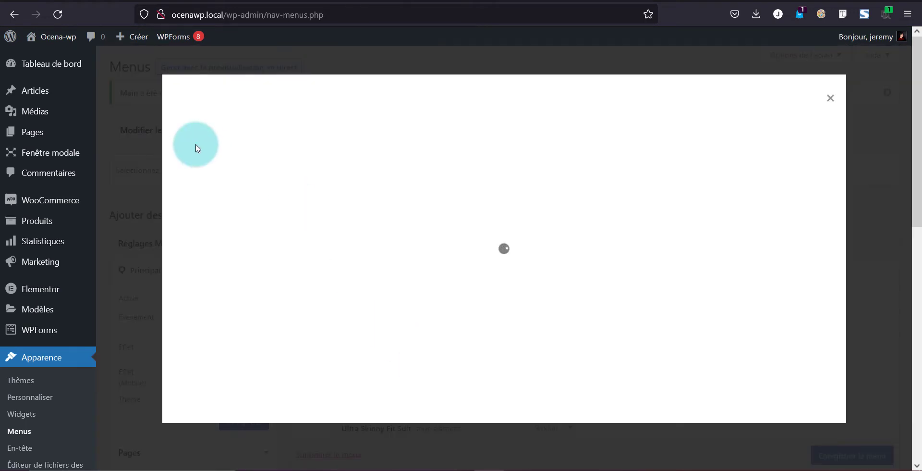
{"action": "left_click", "coordinate": [208, 186]}
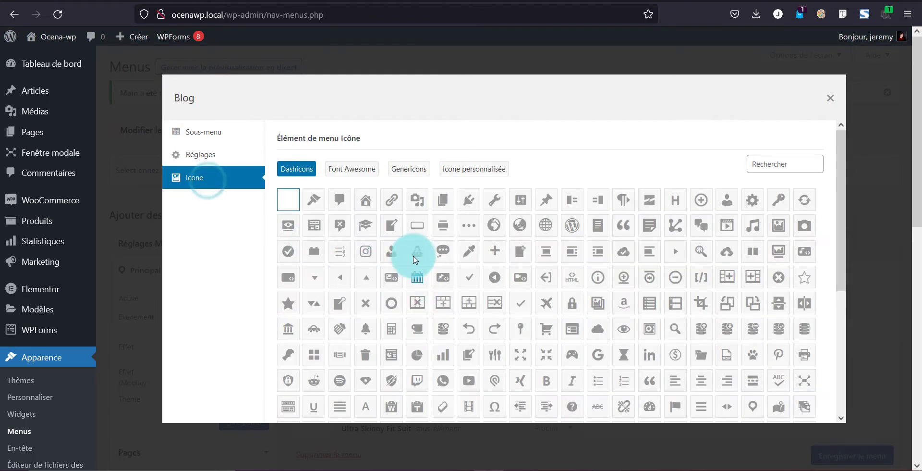
{"action": "left_click", "coordinate": [747, 166]}
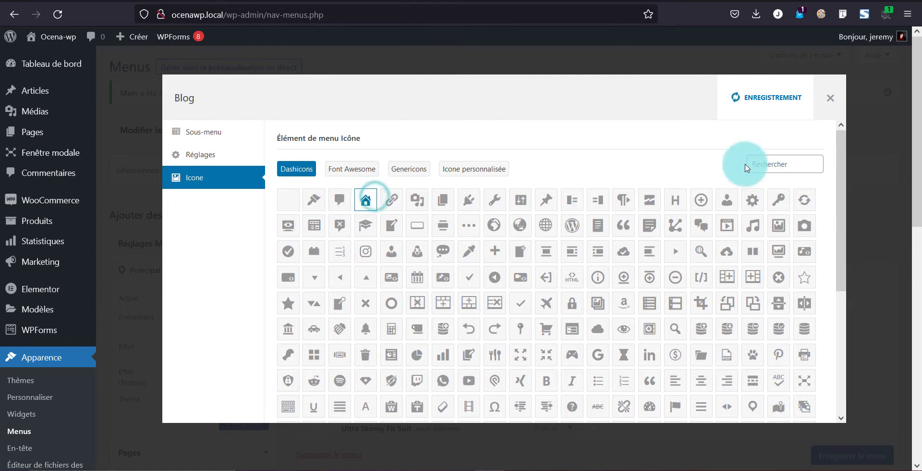
{"action": "left_click", "coordinate": [835, 98]}
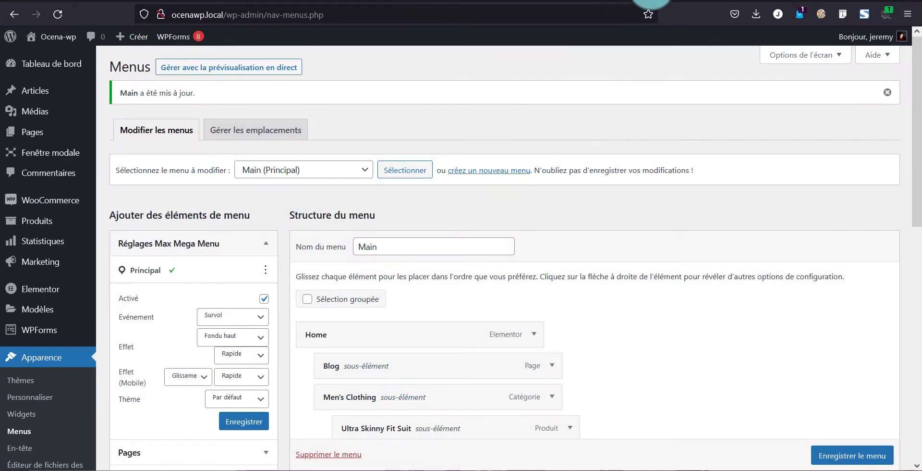
- Reload the live homepage, examine the Home item's mega menu and compare it with the menus on Zalando and Amazon
{"action": "key", "text": "ctrl+Tab"}
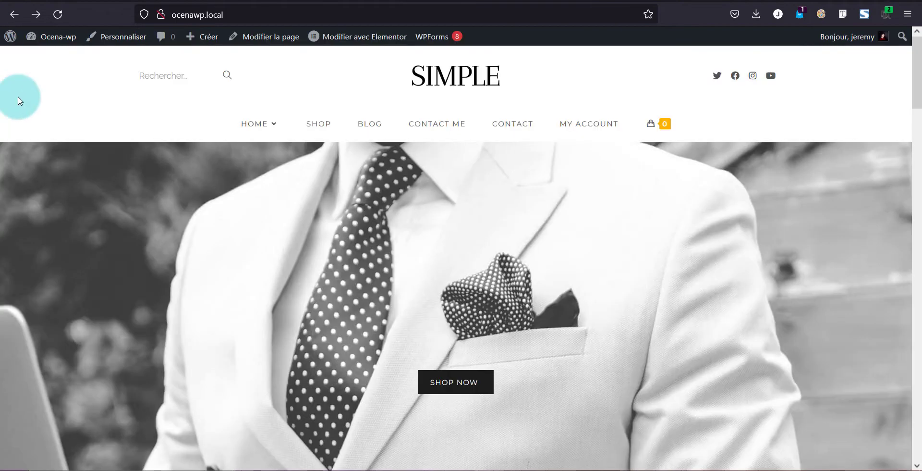
{"action": "left_click", "coordinate": [58, 14]}
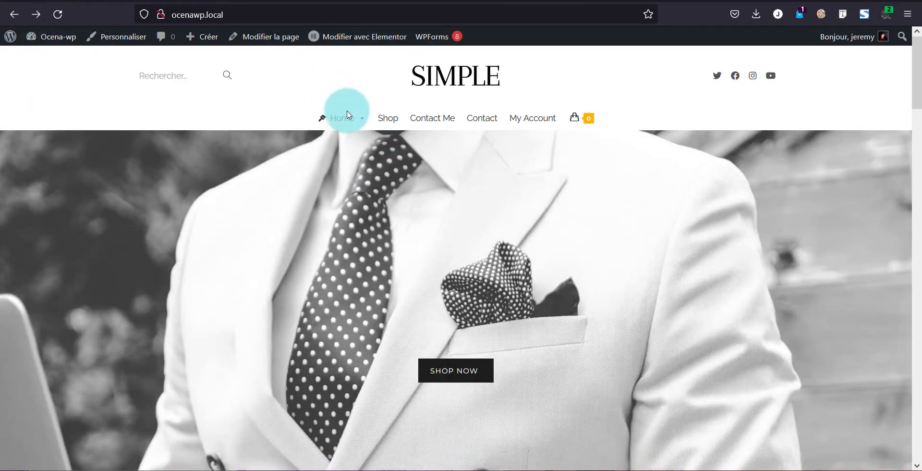
{"action": "mouse_move", "coordinate": [351, 125]}
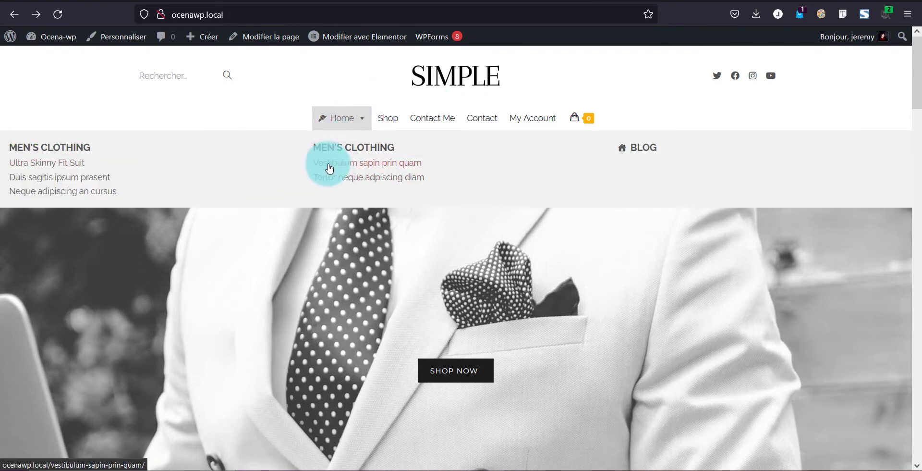
{"action": "left_click", "coordinate": [713, 1]}
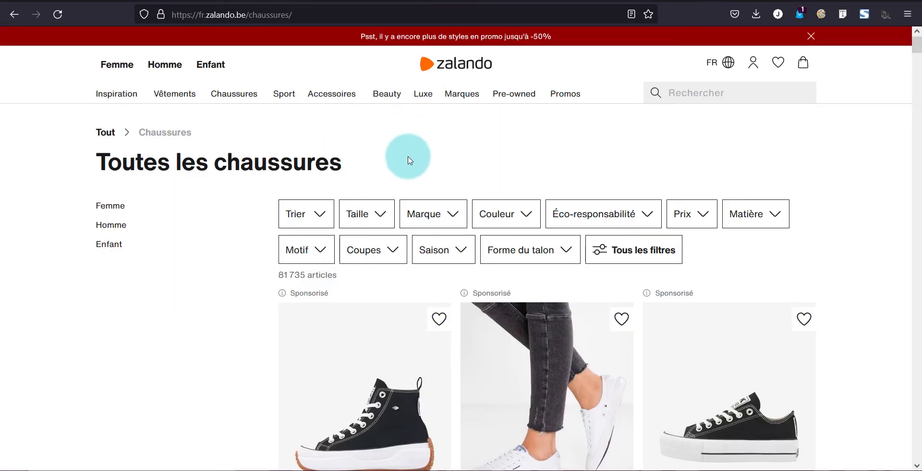
{"action": "mouse_move", "coordinate": [338, 96]}
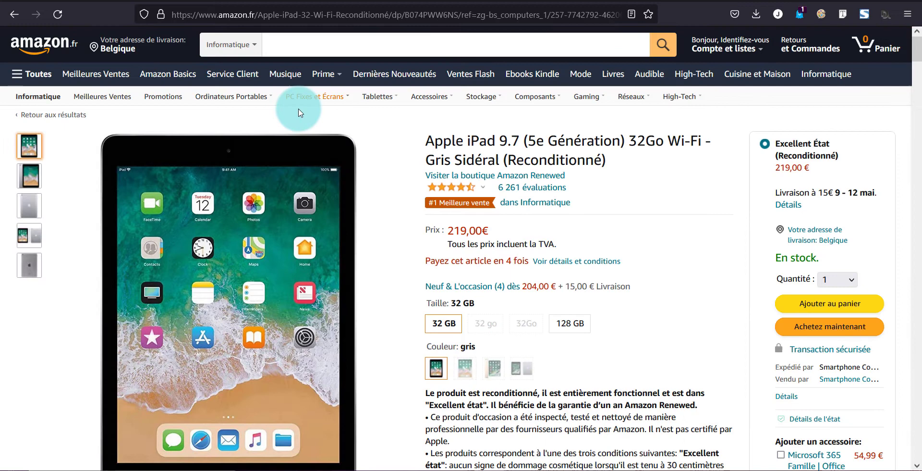
{"action": "mouse_move", "coordinate": [303, 99]}
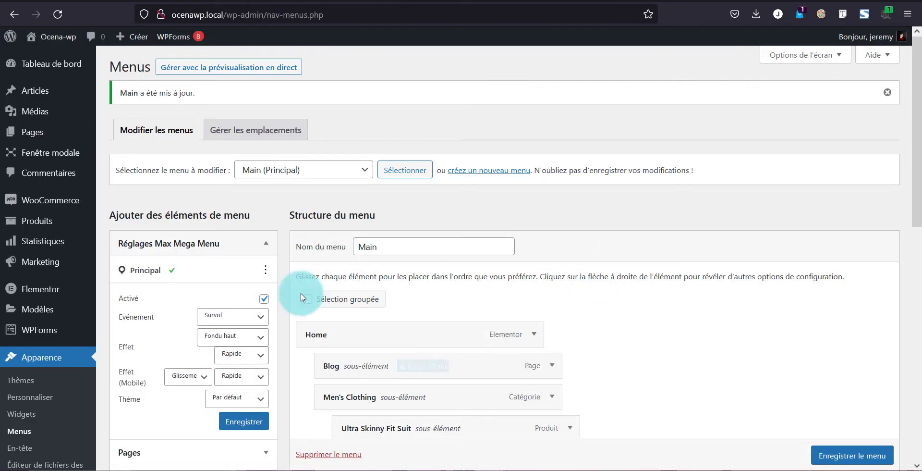
- Search for the plugin "image menu", activate Menu Image, Icons made easy, and skip its notification opt-in
{"action": "scroll", "coordinate": [340, 346], "scroll_direction": "down", "scroll_amount": 3}
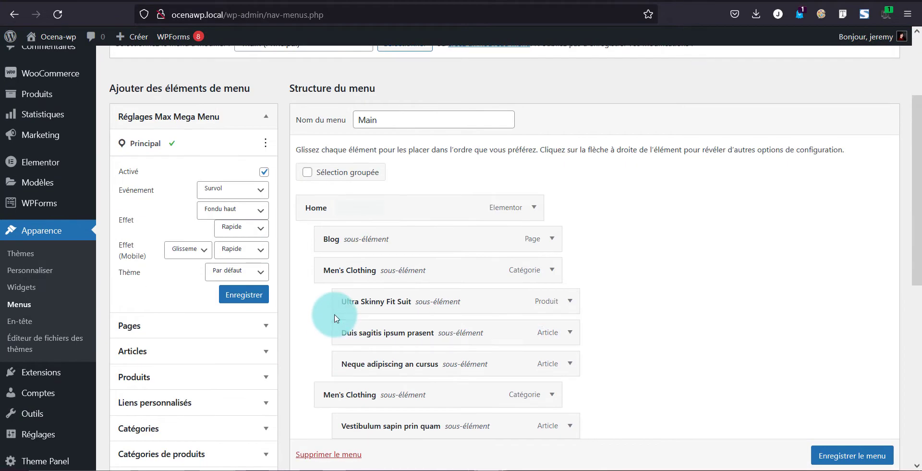
{"action": "scroll", "coordinate": [314, 275], "scroll_direction": "down", "scroll_amount": 2}
{"action": "mouse_move", "coordinate": [41, 323]}
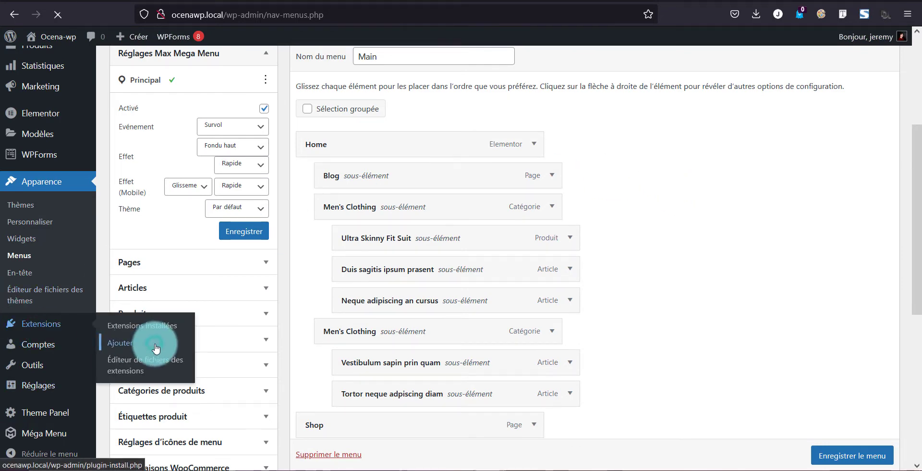
{"action": "left_click", "coordinate": [785, 105]}
{"action": "type", "text": "image menu"}
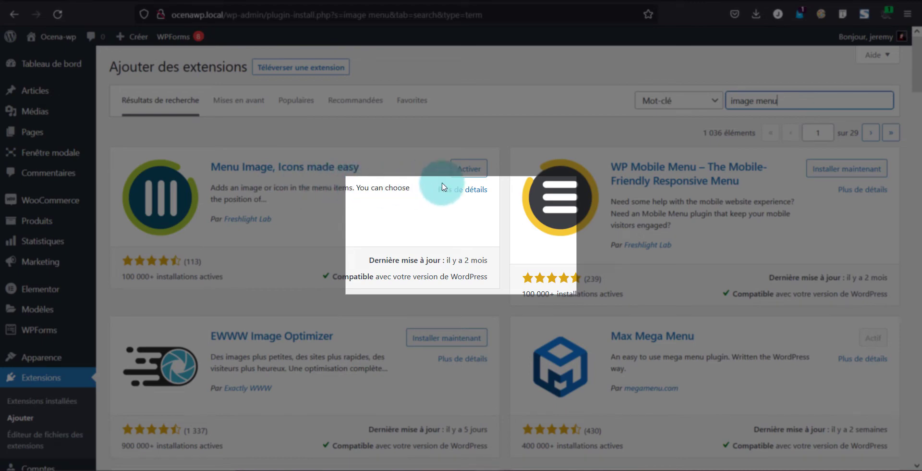
{"action": "left_click", "coordinate": [477, 172]}
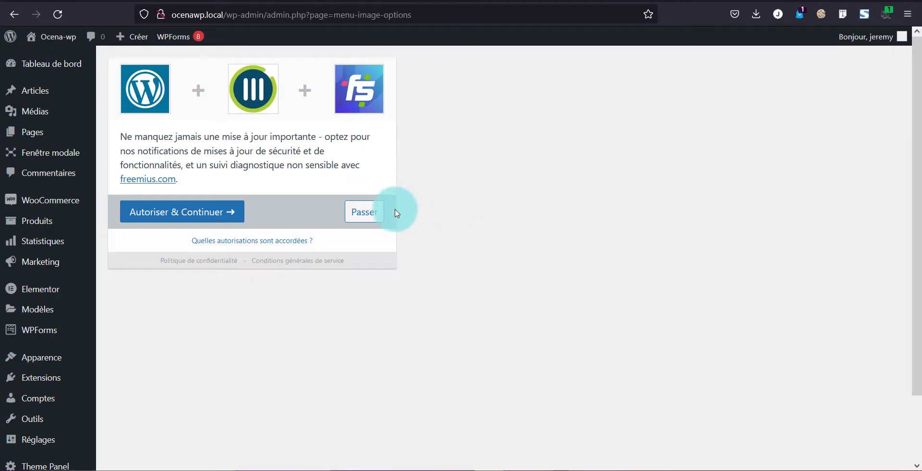
{"action": "left_click", "coordinate": [365, 212]}
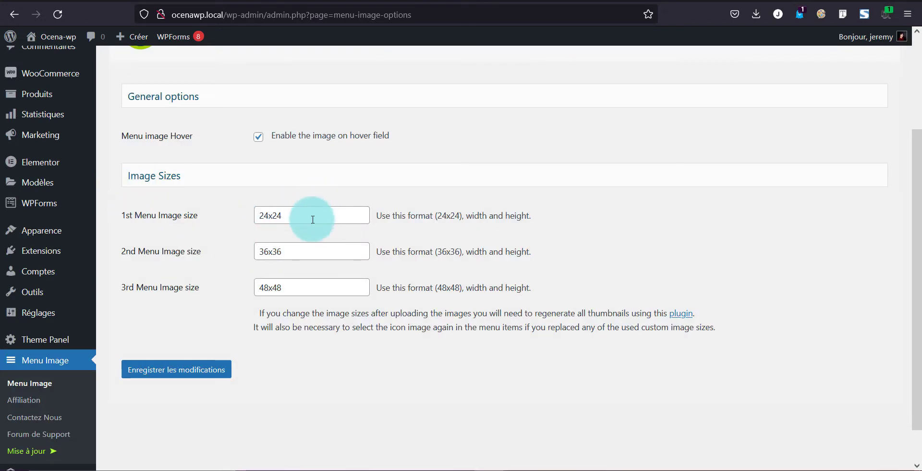
- Review the Menu Image plugin's image size options and return to the items of the Main menu in the menu editor
{"action": "scroll", "coordinate": [302, 240], "scroll_direction": "down", "scroll_amount": 2}
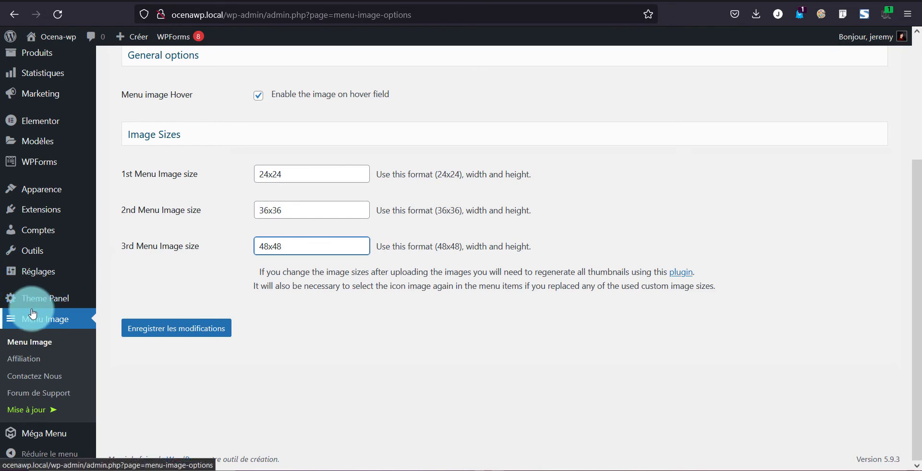
{"action": "mouse_move", "coordinate": [68, 190]}
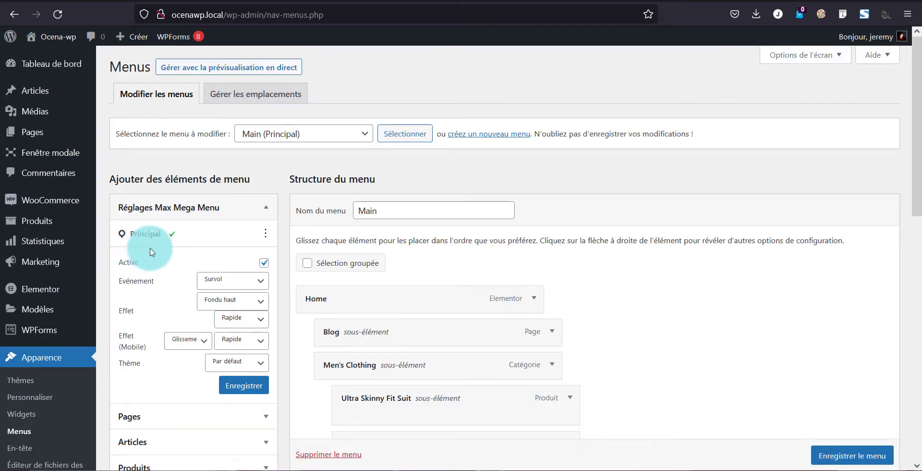
{"action": "scroll", "coordinate": [597, 243], "scroll_direction": "down", "scroll_amount": 4}
{"action": "mouse_move", "coordinate": [398, 314]}
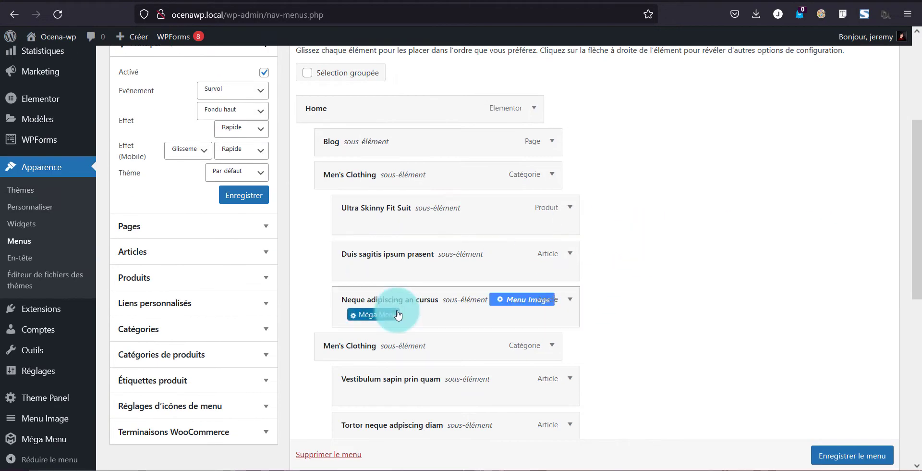
- Remove the Blog, Duis sagitis ipsum prasent and Neque adipiscing an cursus sub-items from the Main menu
{"action": "left_click", "coordinate": [553, 146]}
{"action": "scroll", "coordinate": [377, 241], "scroll_direction": "down", "scroll_amount": 3}
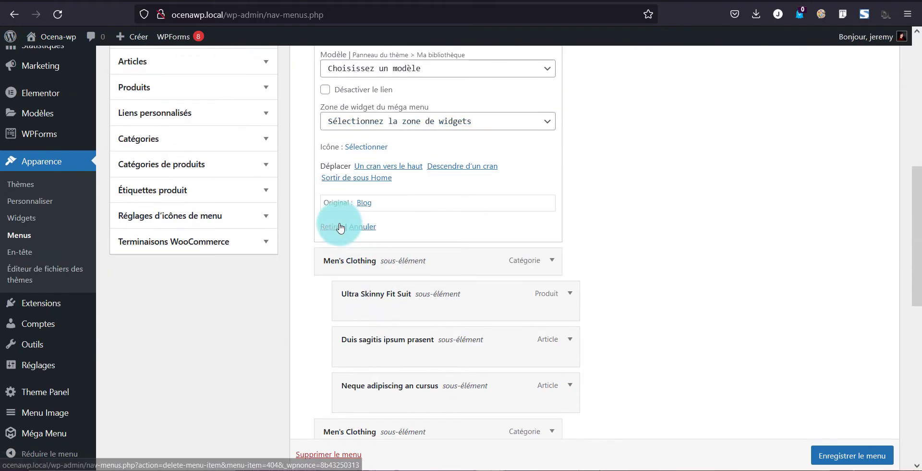
{"action": "left_click", "coordinate": [340, 227]}
{"action": "scroll", "coordinate": [439, 154], "scroll_direction": "up", "scroll_amount": 4}
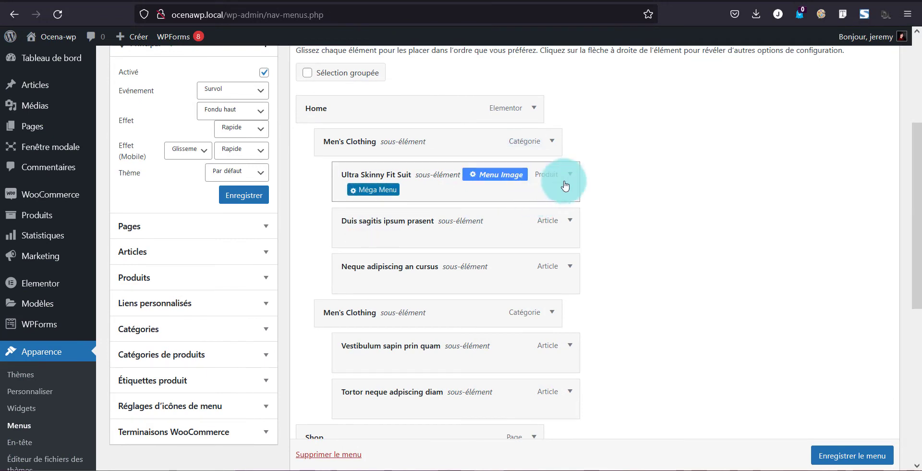
{"action": "left_click", "coordinate": [570, 219]}
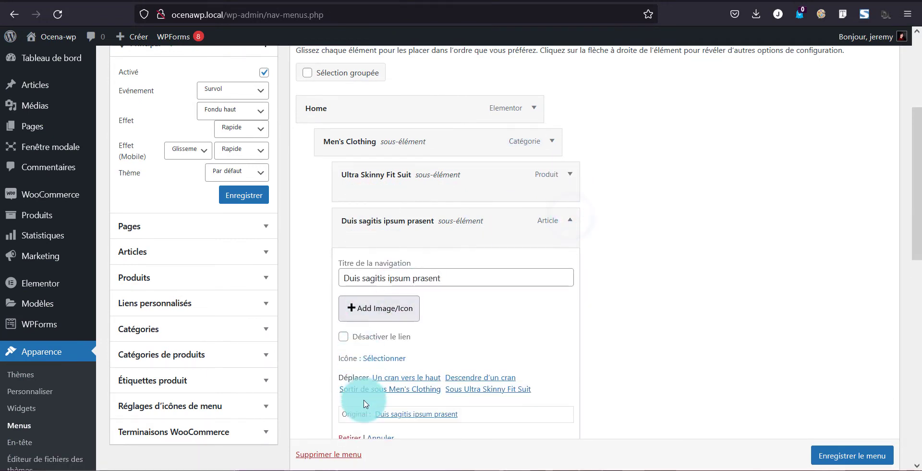
{"action": "scroll", "coordinate": [355, 405], "scroll_direction": "down", "scroll_amount": 2}
{"action": "left_click", "coordinate": [353, 376]}
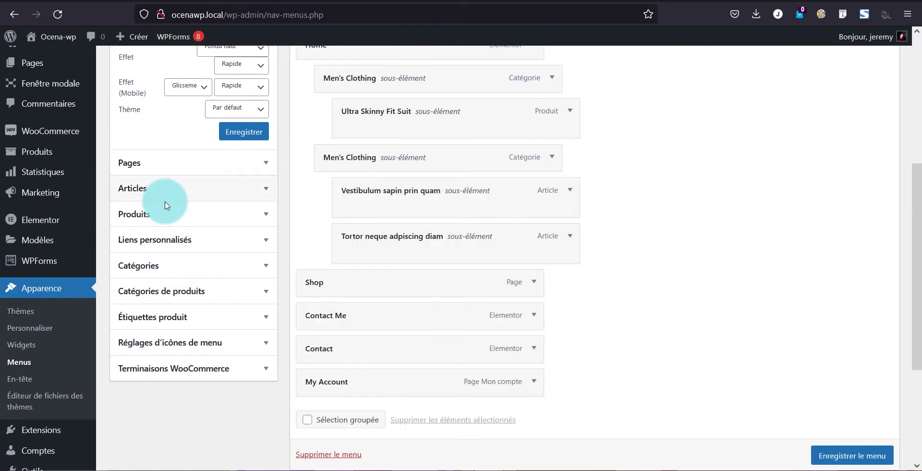
- Add the products Slim Fit Tweed Blazer and Birdseye Suit Jacket to the Main menu
{"action": "left_click", "coordinate": [164, 215]}
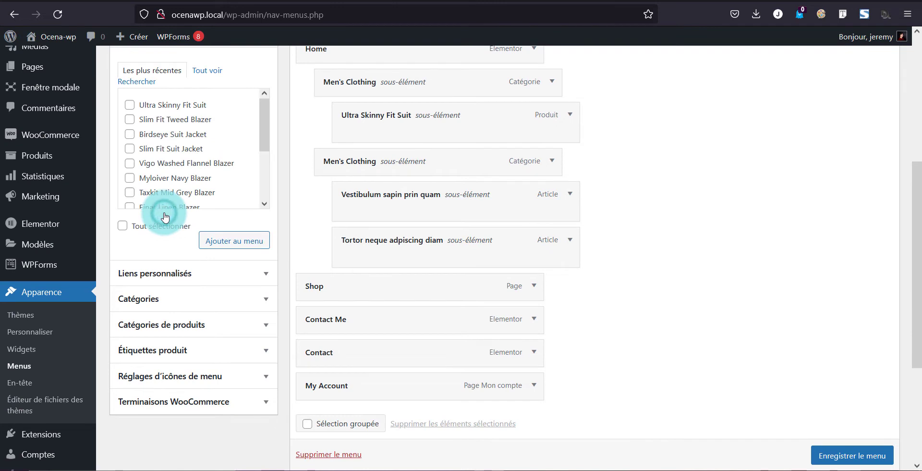
{"action": "left_click", "coordinate": [130, 134]}
{"action": "left_click", "coordinate": [210, 250]}
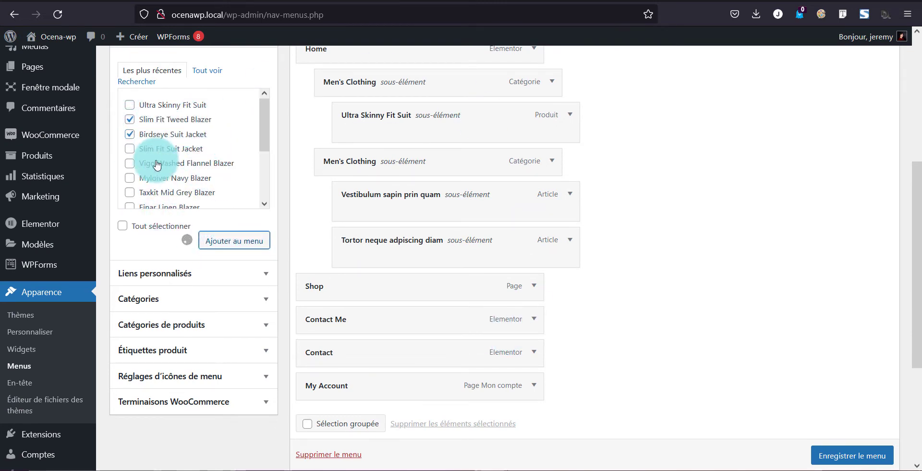
- Nest Slim Fit Tweed Blazer and Birdseye Suit Jacket below Ultra Skinny Fit Suit under the first Men's Clothing item and save the menu
{"action": "mouse_move", "coordinate": [344, 418]}
{"action": "left_mouse_down"}
{"action": "mouse_move", "coordinate": [411, 336]}
{"action": "mouse_move", "coordinate": [354, 383]}
{"action": "mouse_move", "coordinate": [346, 413]}
{"action": "left_mouse_up"}
{"action": "left_click_drag", "start_coordinate": [354, 353], "coordinate": [379, 122]}
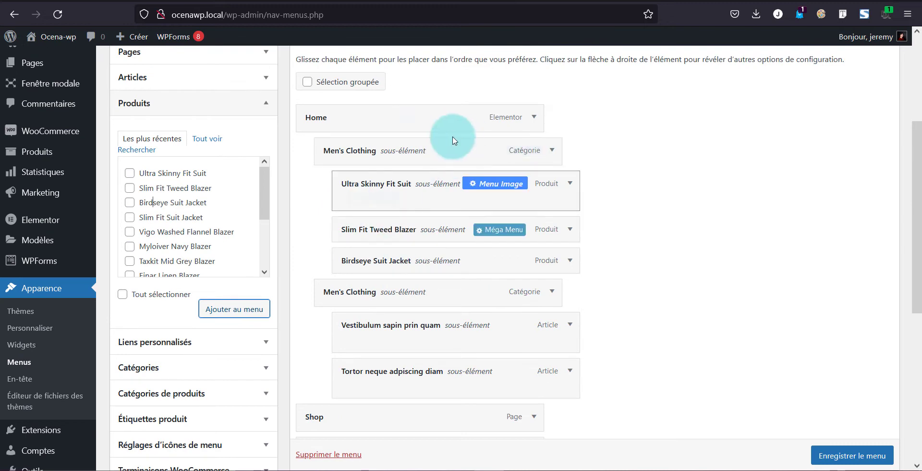
{"action": "scroll", "coordinate": [878, 455], "scroll_direction": "down", "scroll_amount": 1}
{"action": "left_click", "coordinate": [878, 455]}
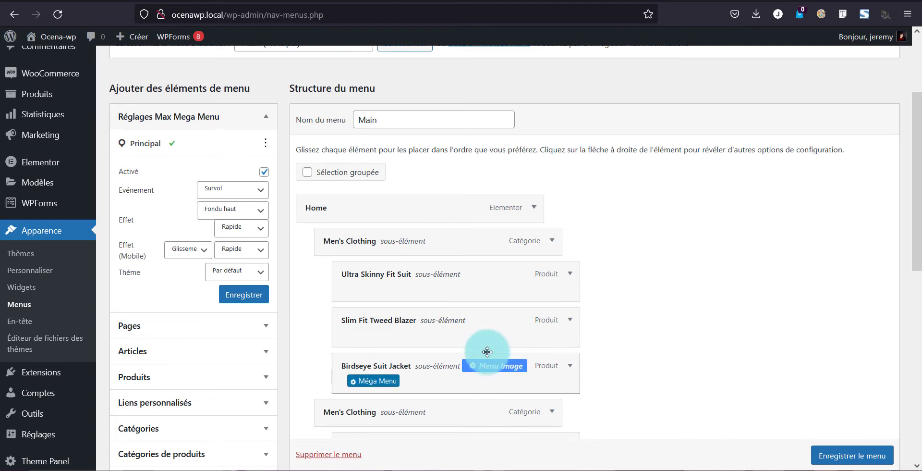
{"action": "left_click", "coordinate": [518, 368]}
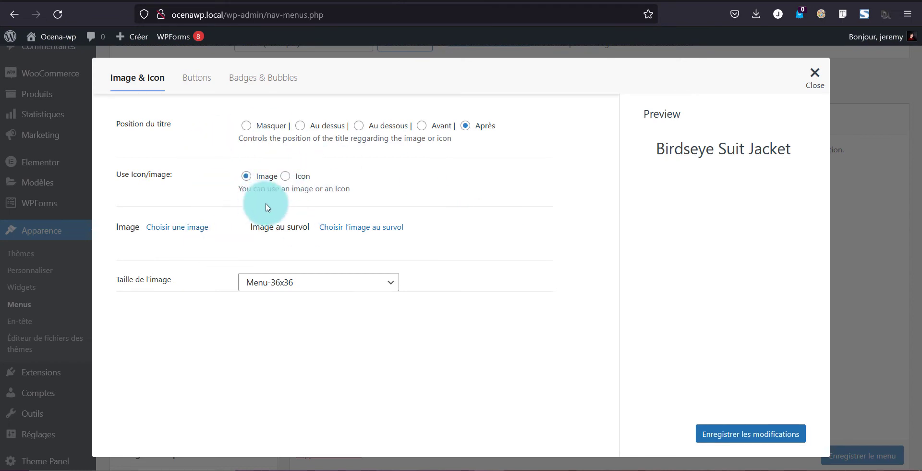
{"action": "left_click", "coordinate": [189, 235]}
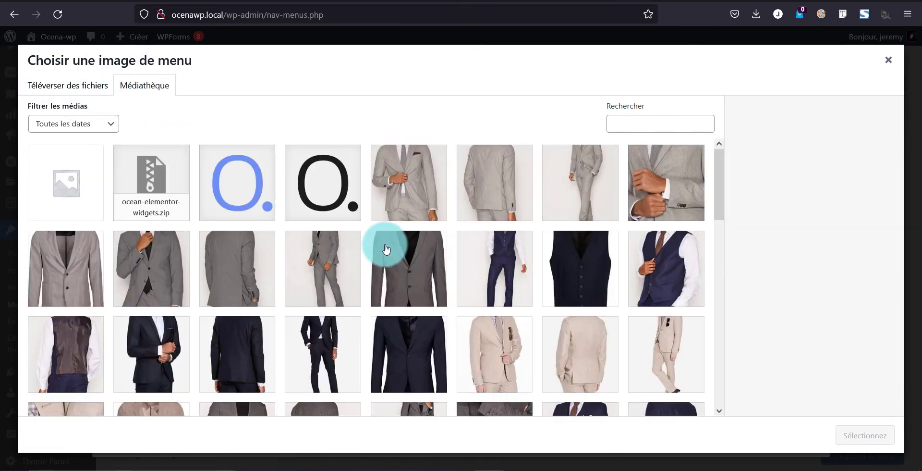
{"action": "left_click", "coordinate": [417, 275]}
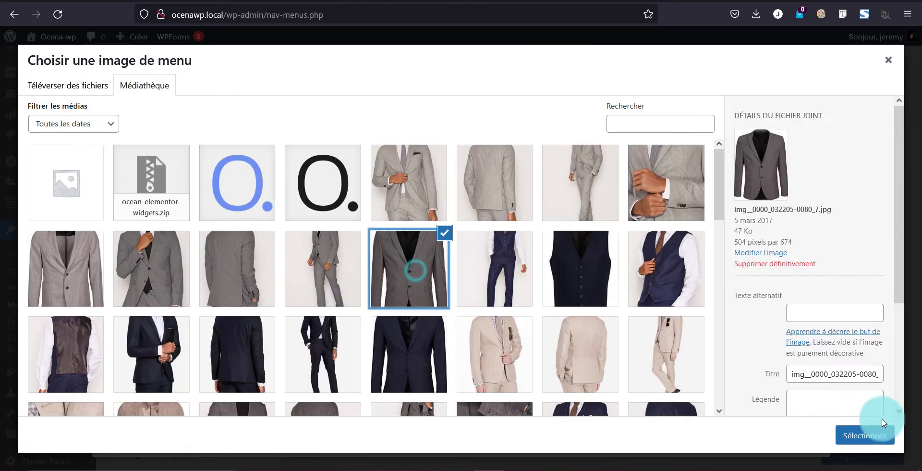
{"action": "left_click", "coordinate": [864, 437]}
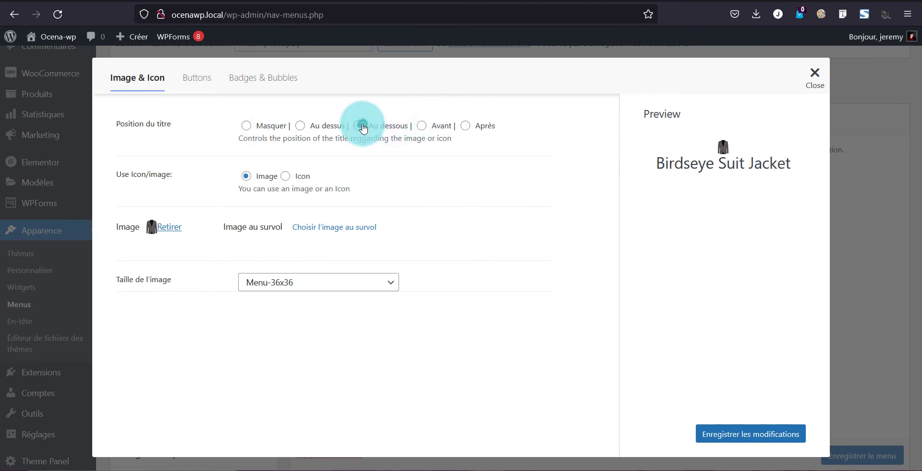
{"action": "left_click", "coordinate": [359, 126]}
{"action": "left_click", "coordinate": [742, 438]}
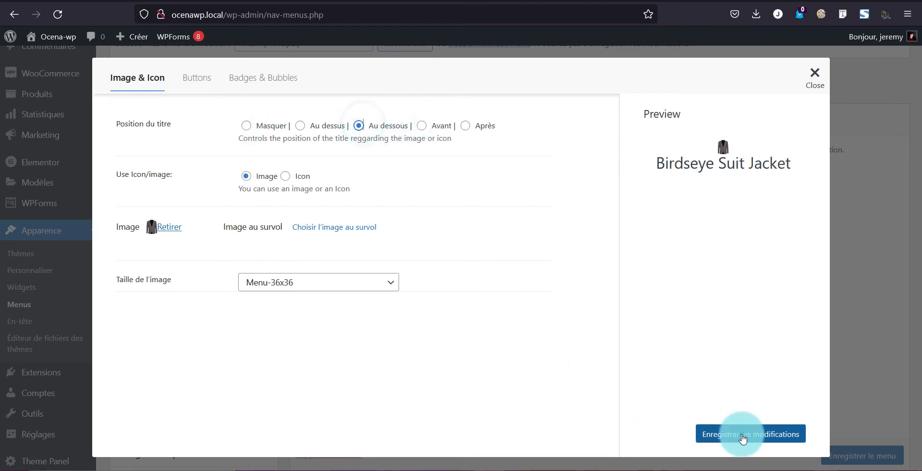
{"action": "left_click", "coordinate": [816, 75]}
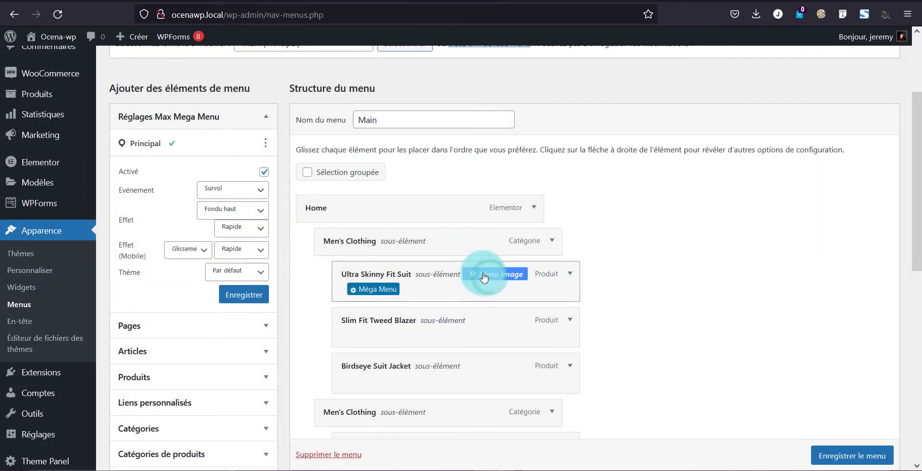
{"action": "left_click", "coordinate": [484, 276]}
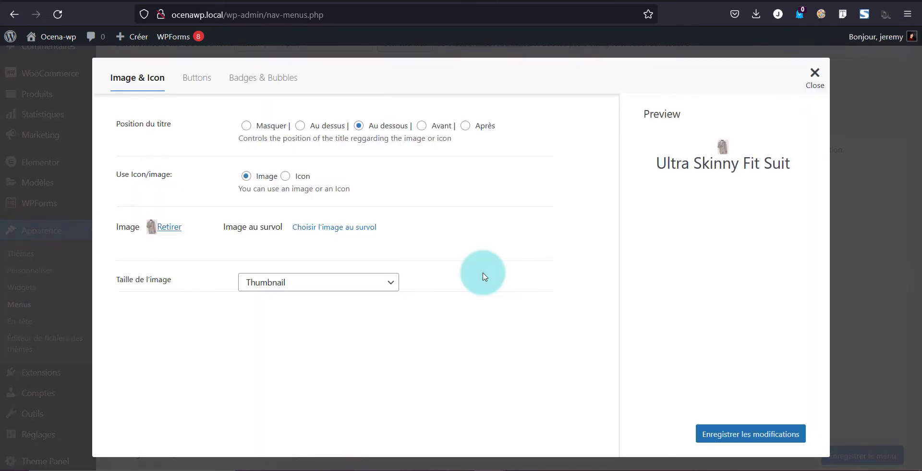
{"action": "left_click", "coordinate": [821, 79]}
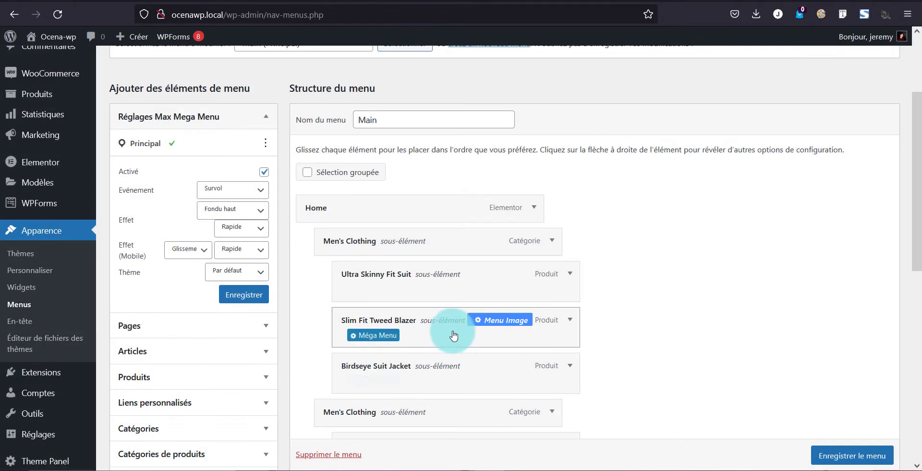
{"action": "left_click", "coordinate": [507, 318]}
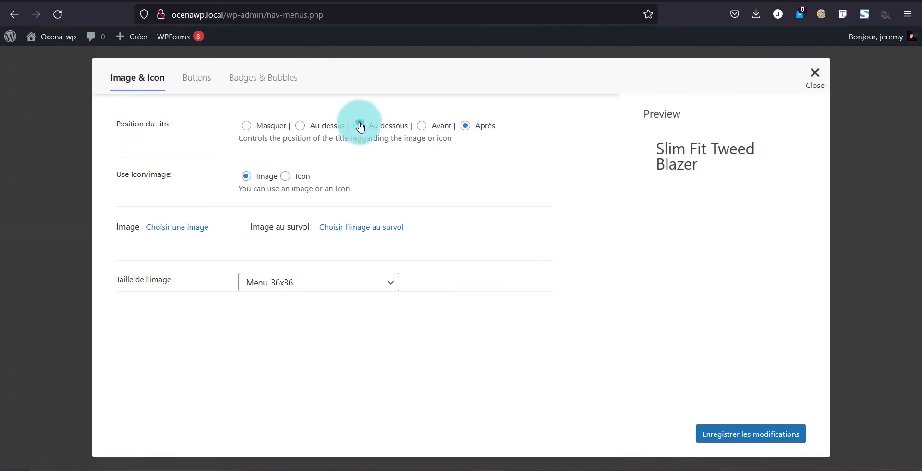
{"action": "left_click", "coordinate": [358, 126]}
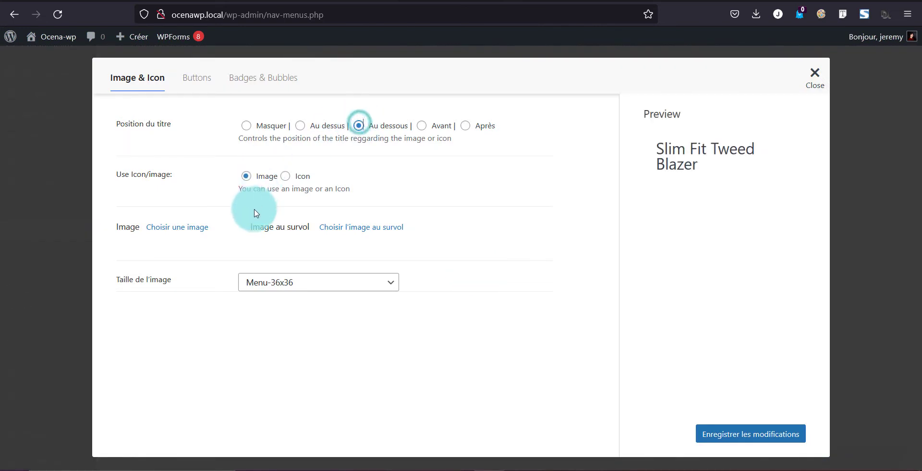
{"action": "left_click", "coordinate": [169, 230]}
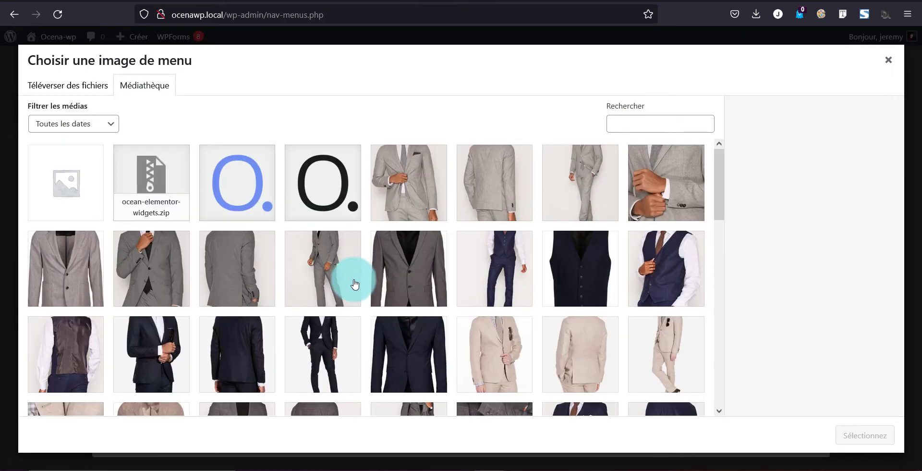
{"action": "left_click", "coordinate": [412, 354]}
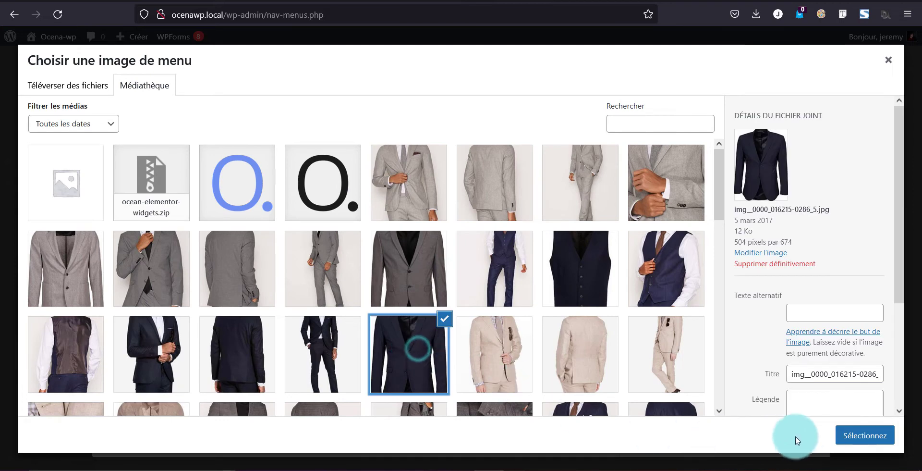
{"action": "left_click", "coordinate": [862, 435]}
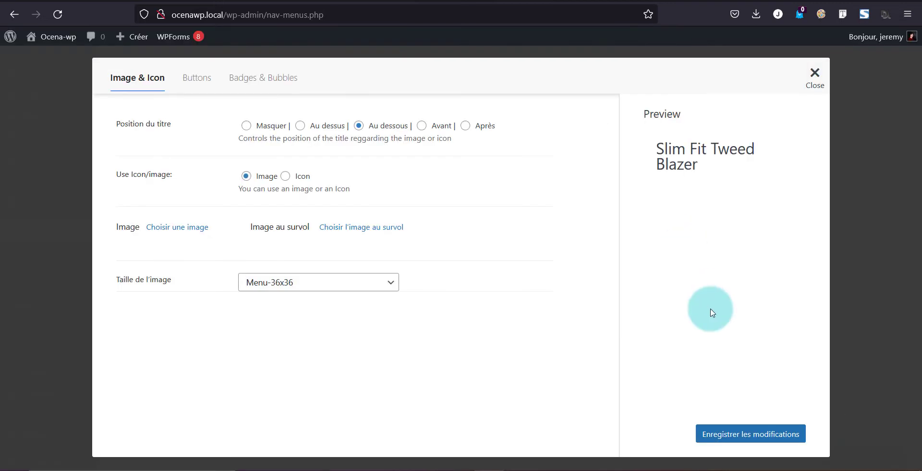
{"action": "left_click", "coordinate": [739, 434]}
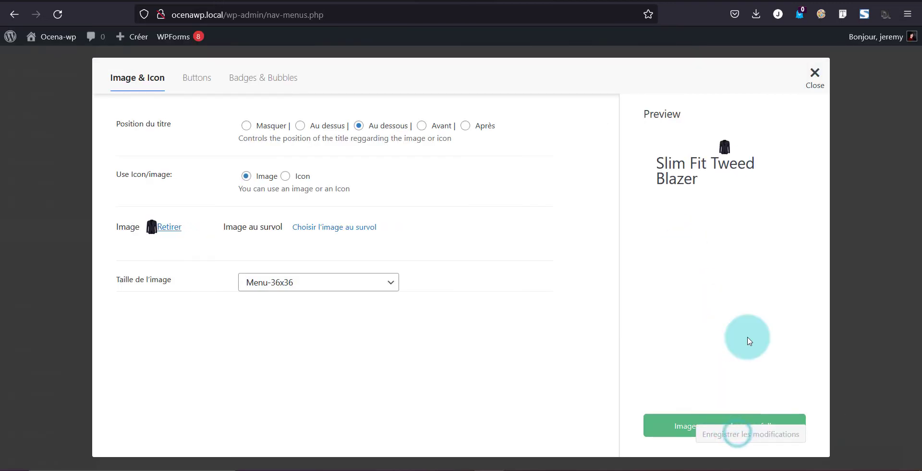
{"action": "left_click", "coordinate": [814, 75]}
{"action": "left_click", "coordinate": [823, 446]}
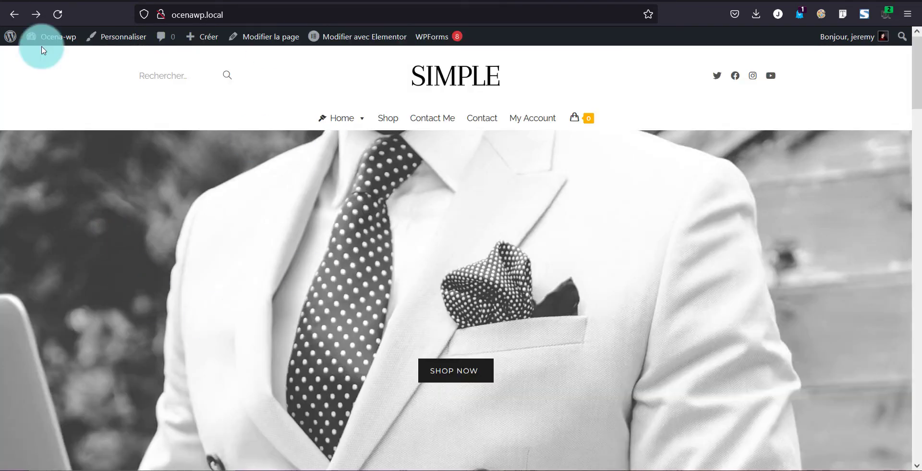
- Reload the live homepage and examine the size of the product images in the Home mega menu
{"action": "left_click", "coordinate": [47, 14]}
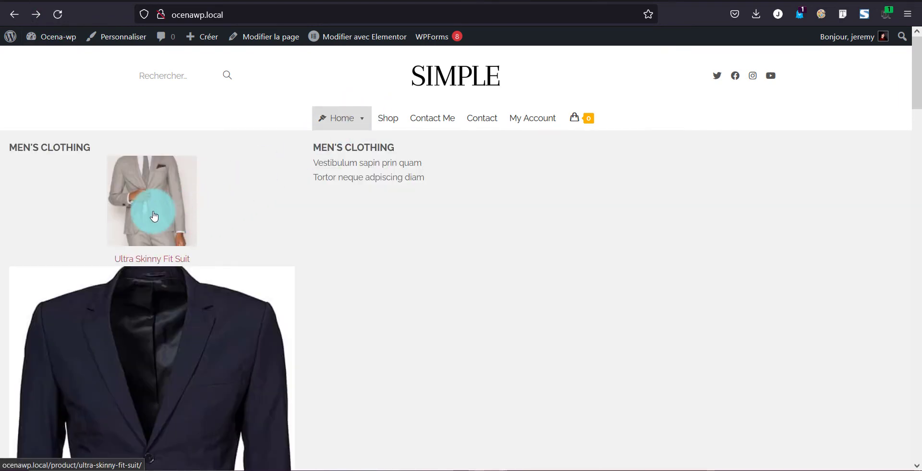
{"action": "scroll", "coordinate": [123, 223], "scroll_direction": "down", "scroll_amount": 2}
{"action": "scroll", "coordinate": [123, 223], "scroll_direction": "down", "scroll_amount": 10}
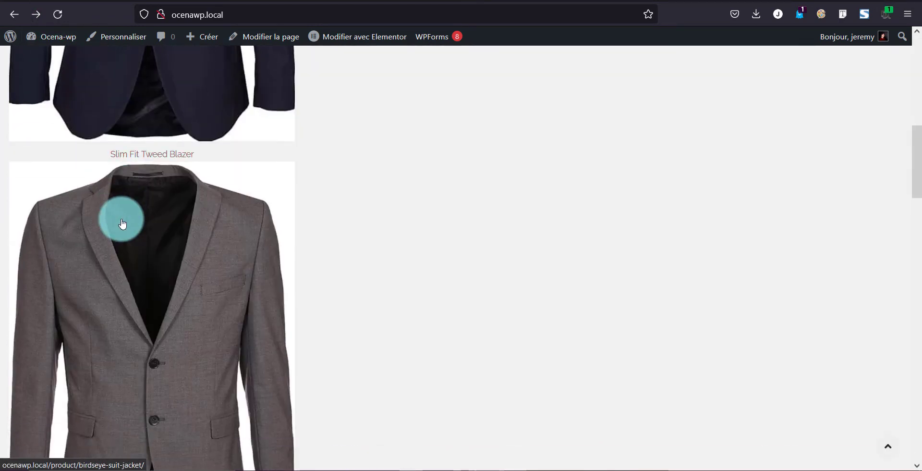
{"action": "scroll", "coordinate": [247, 223], "scroll_direction": "up", "scroll_amount": 10}
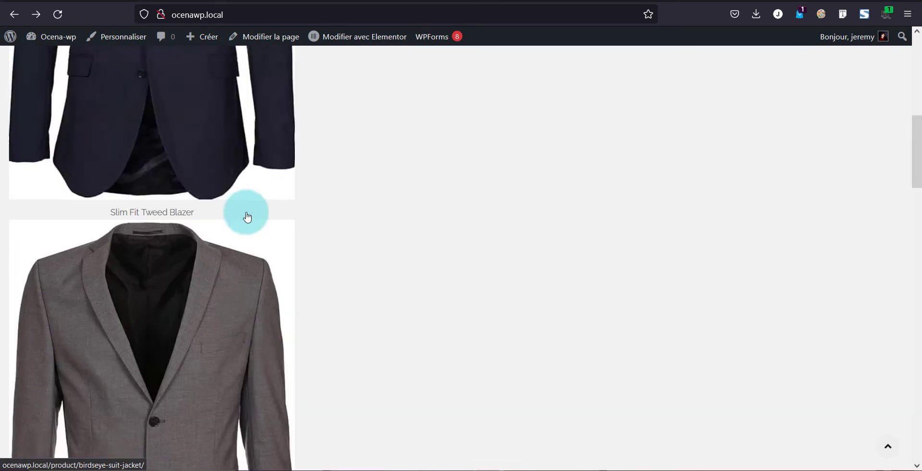
{"action": "scroll", "coordinate": [243, 200], "scroll_direction": "up", "scroll_amount": 5}
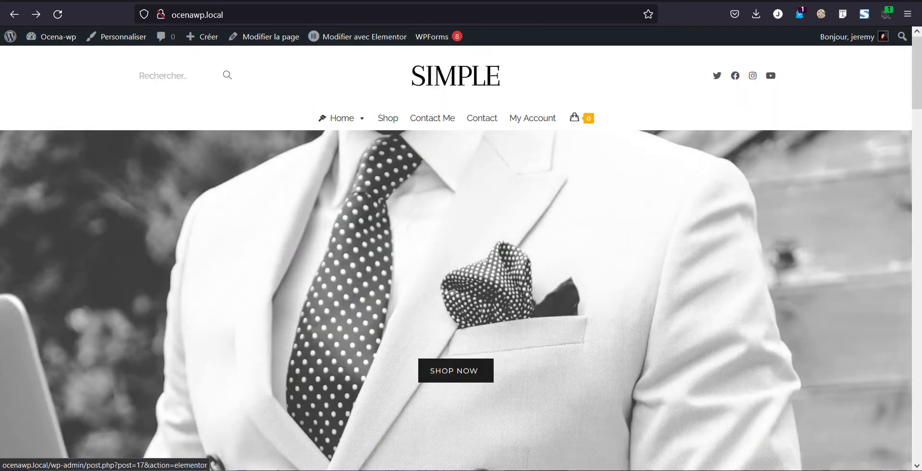
- Return to the menu editor and remove both Men's Clothing category items from under Home
{"action": "left_click", "coordinate": [427, 1]}
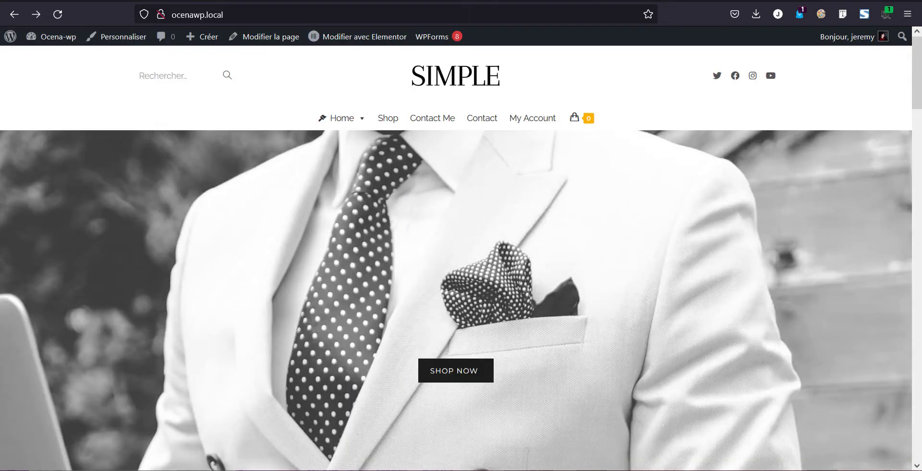
{"action": "left_click", "coordinate": [424, 2]}
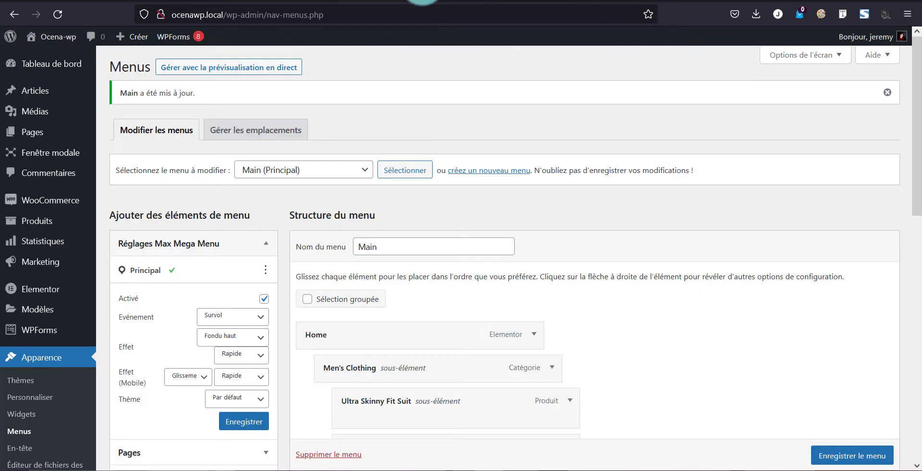
{"action": "scroll", "coordinate": [377, 373], "scroll_direction": "down", "scroll_amount": 3}
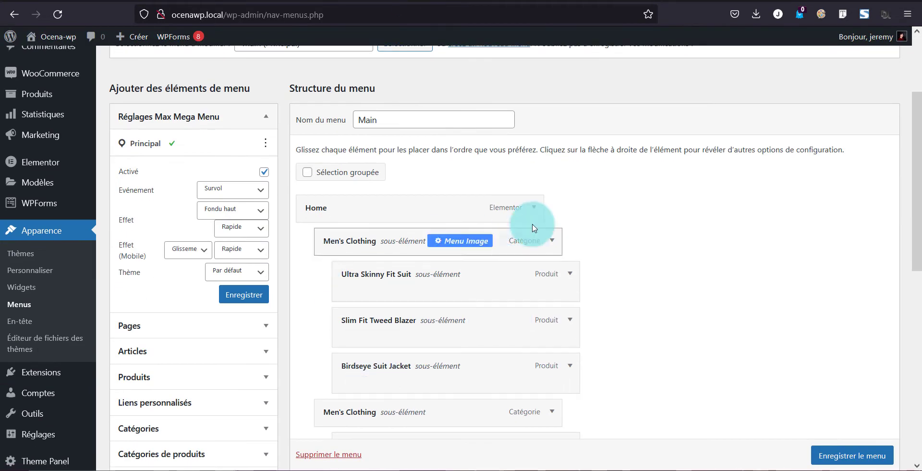
{"action": "left_click", "coordinate": [553, 242]}
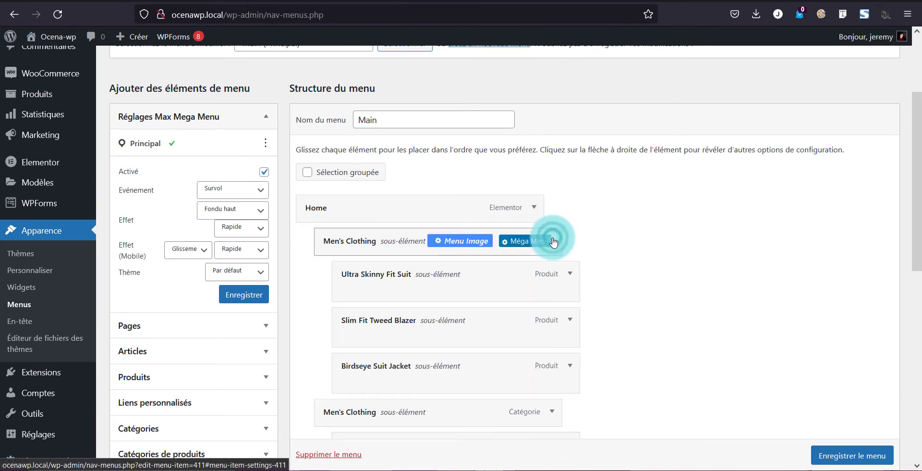
{"action": "left_click", "coordinate": [554, 243]}
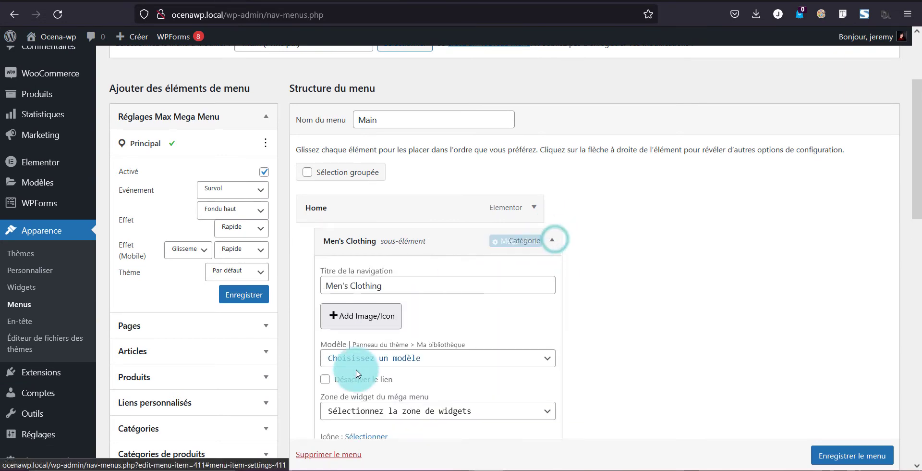
{"action": "scroll", "coordinate": [355, 378], "scroll_direction": "down", "scroll_amount": 3}
{"action": "left_click", "coordinate": [338, 332]}
{"action": "left_click", "coordinate": [552, 313]}
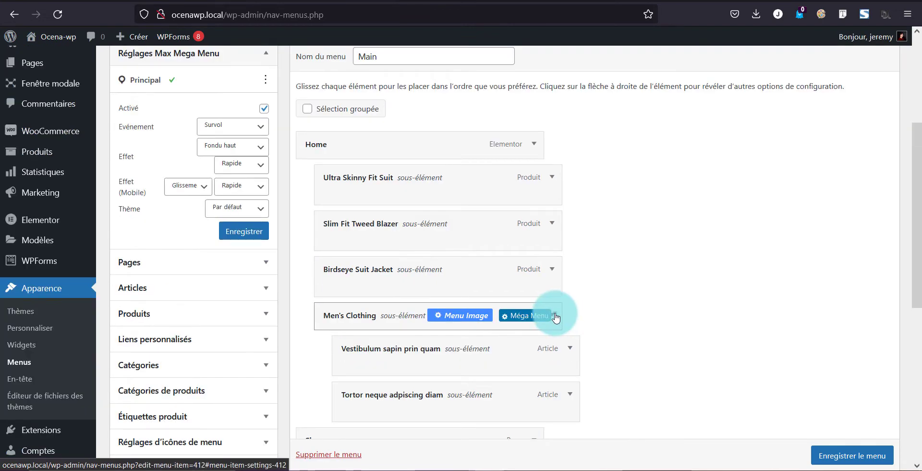
{"action": "scroll", "coordinate": [402, 383], "scroll_direction": "down", "scroll_amount": 2}
{"action": "scroll", "coordinate": [402, 382], "scroll_direction": "down", "scroll_amount": 1}
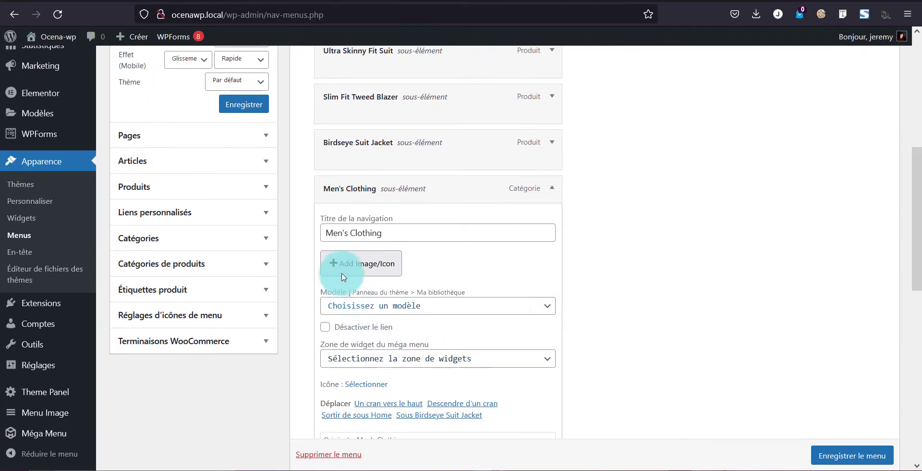
{"action": "scroll", "coordinate": [339, 399], "scroll_direction": "down", "scroll_amount": 2}
{"action": "left_click", "coordinate": [339, 403]}
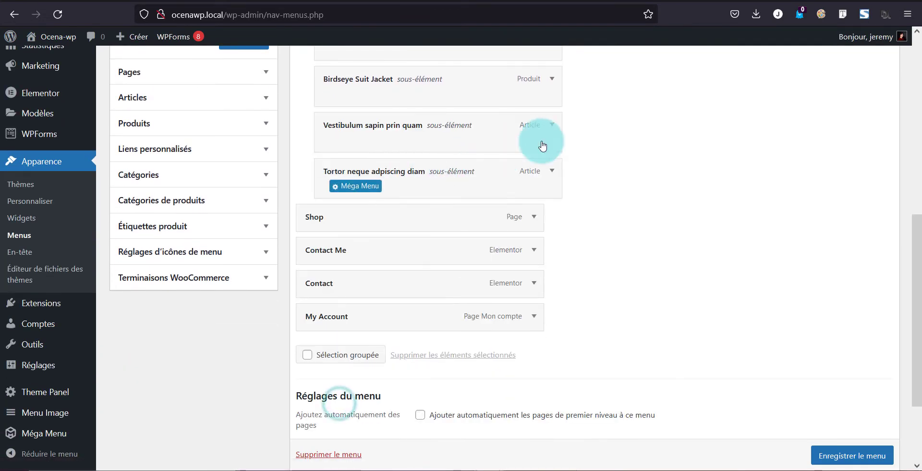
- Remove the article items Vestibulum sapin prin quam and Tortor neque adpiscing diam from under Home
{"action": "left_click", "coordinate": [553, 124]}
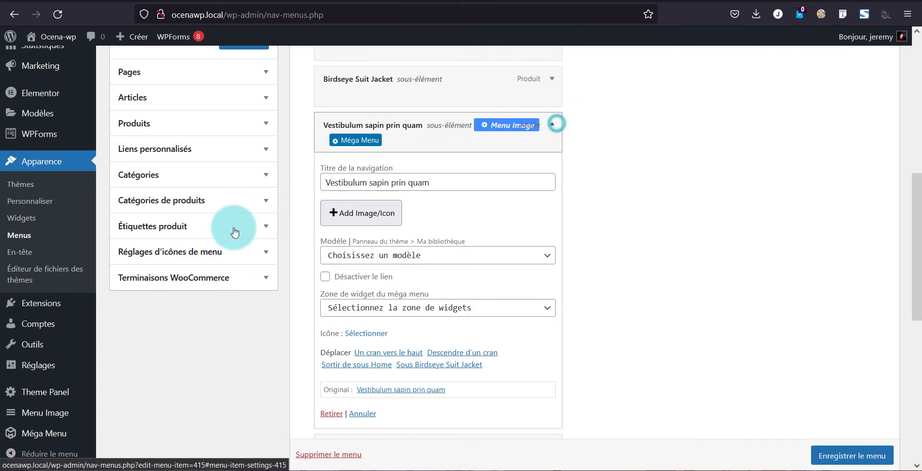
{"action": "left_click", "coordinate": [331, 412]}
{"action": "left_click", "coordinate": [552, 125]}
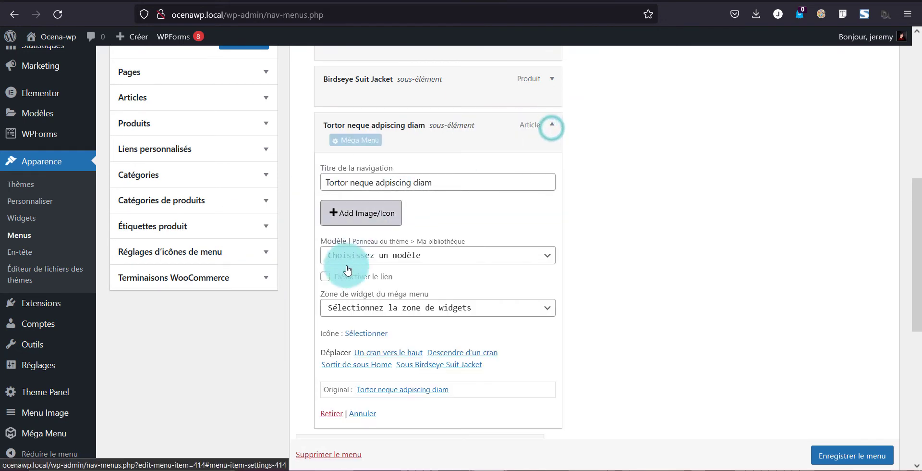
{"action": "left_click", "coordinate": [331, 412]}
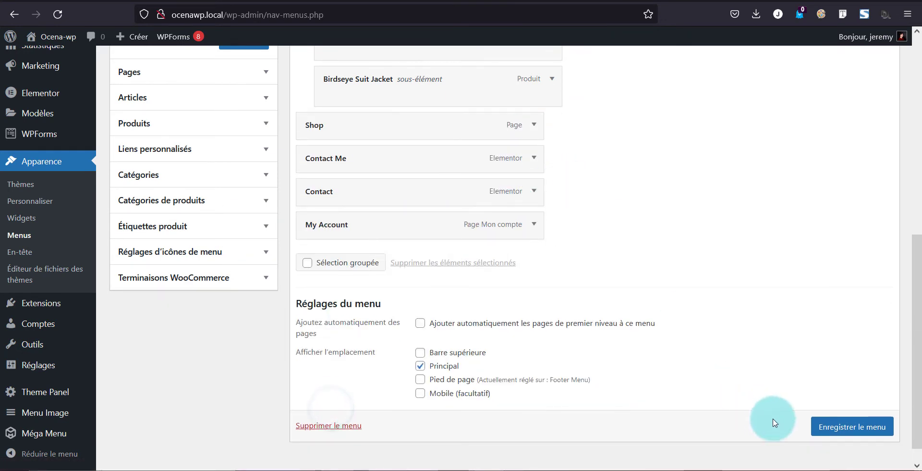
{"action": "scroll", "coordinate": [555, 237], "scroll_direction": "up", "scroll_amount": 3}
{"action": "scroll", "coordinate": [556, 236], "scroll_direction": "up", "scroll_amount": 2}
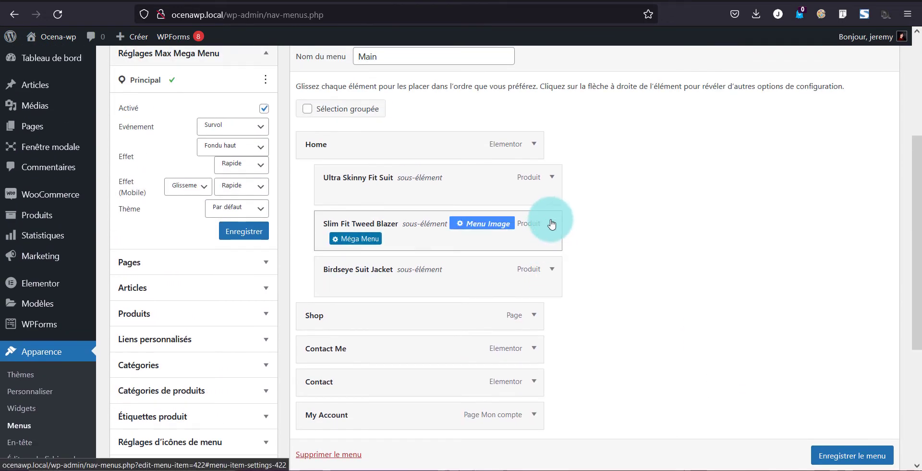
- Set the image size of the Slim Fit Tweed Blazer menu item to Thumbnail and save its image settings
{"action": "left_click", "coordinate": [502, 225]}
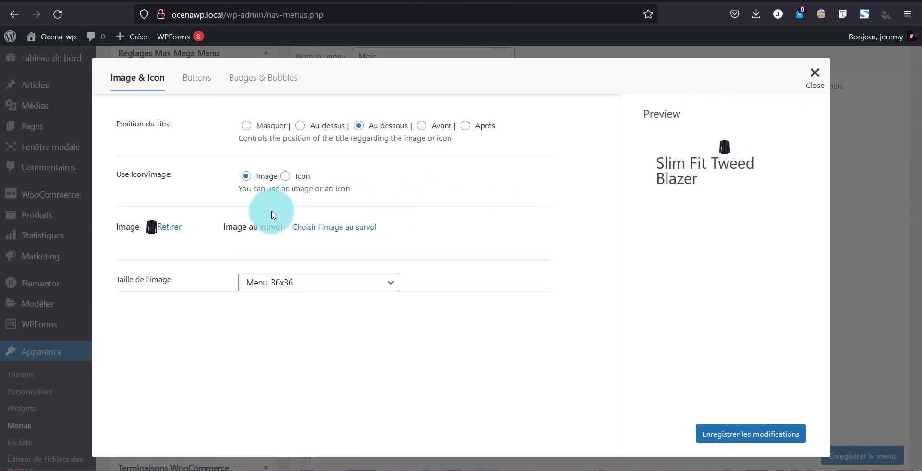
{"action": "left_click", "coordinate": [278, 283]}
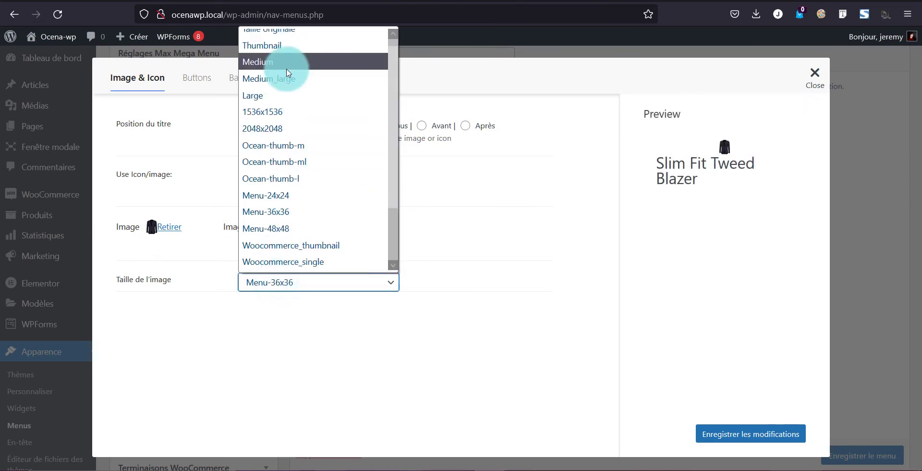
{"action": "left_click", "coordinate": [275, 47]}
{"action": "left_click", "coordinate": [778, 433]}
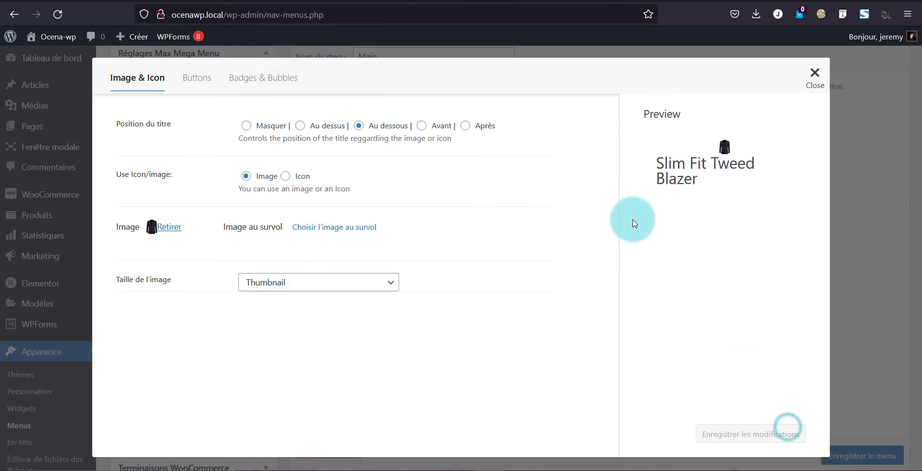
{"action": "left_click", "coordinate": [812, 75]}
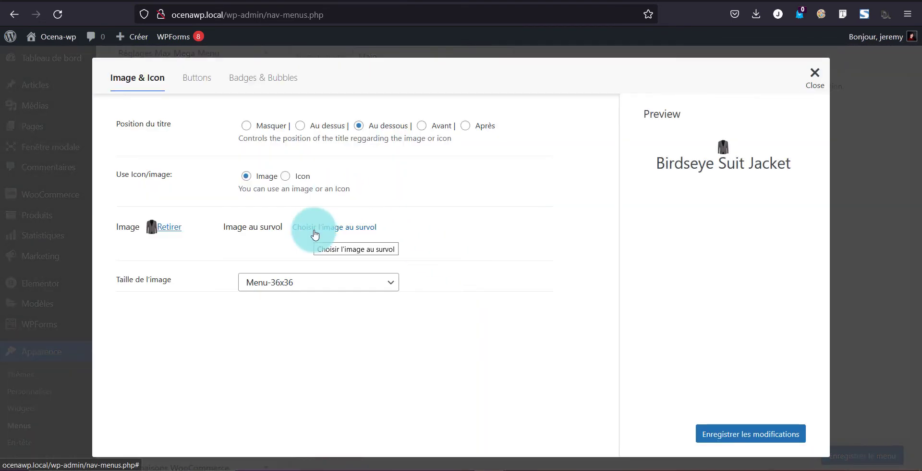
- Set Birdseye Suit Jacket's menu image size to Thumbnail, save its settings, and save the Main menu
{"action": "left_click", "coordinate": [307, 285]}
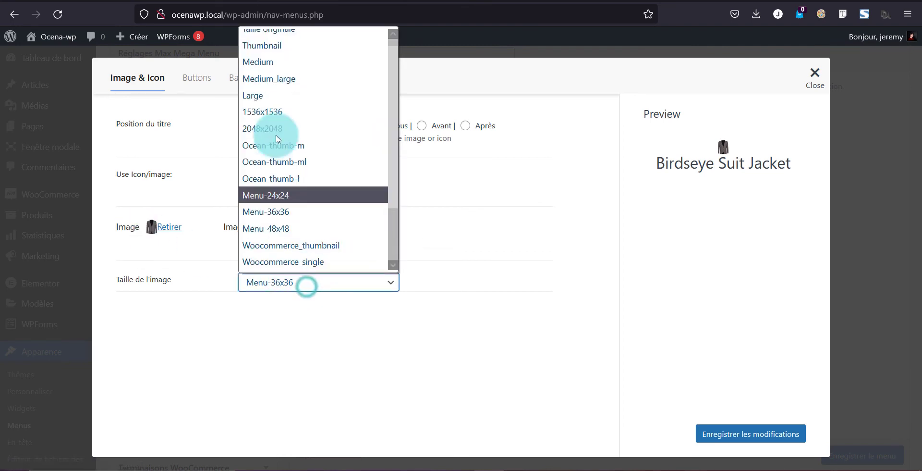
{"action": "left_click", "coordinate": [294, 47]}
{"action": "left_click", "coordinate": [742, 441]}
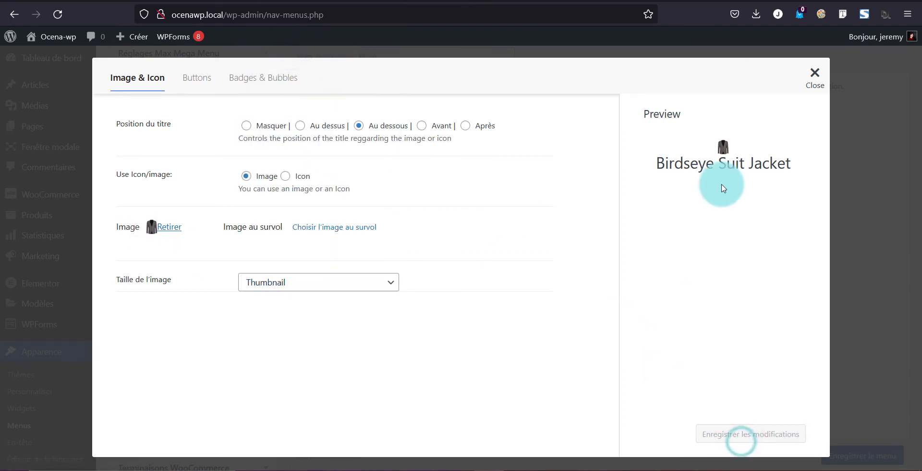
{"action": "left_click", "coordinate": [814, 74]}
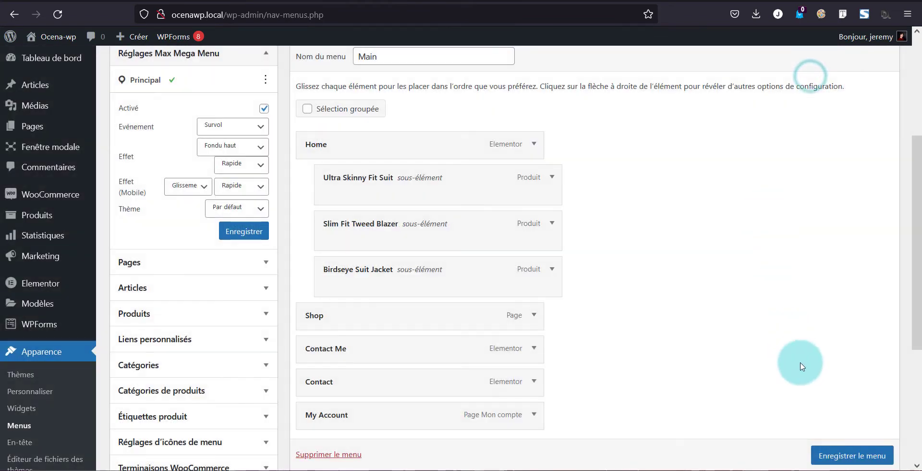
{"action": "left_click", "coordinate": [830, 449]}
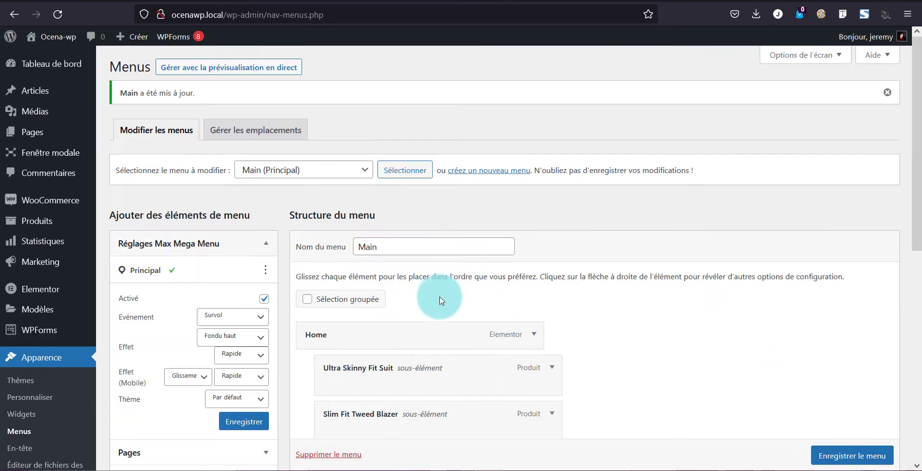
- Widen Slim Fit Tweed Blazer, Birdseye Suit Jacket and Ultra Skinny Fit Suit to 2/6 columns each in Home's mega menu layout
{"action": "mouse_move", "coordinate": [391, 335]}
{"action": "left_click", "coordinate": [422, 335]}
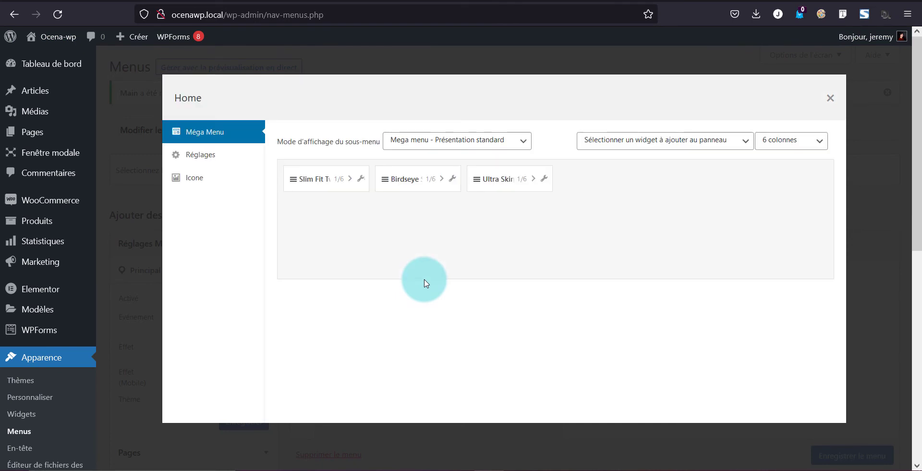
{"action": "left_click", "coordinate": [354, 181]}
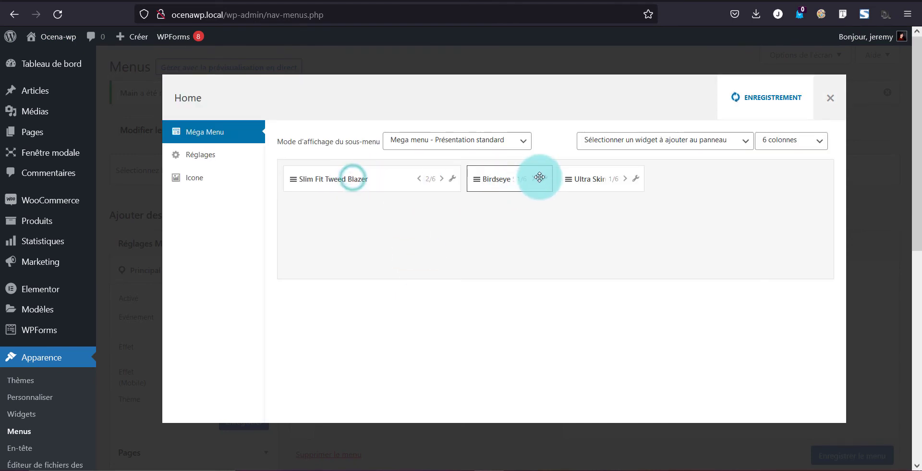
{"action": "left_click", "coordinate": [534, 179]}
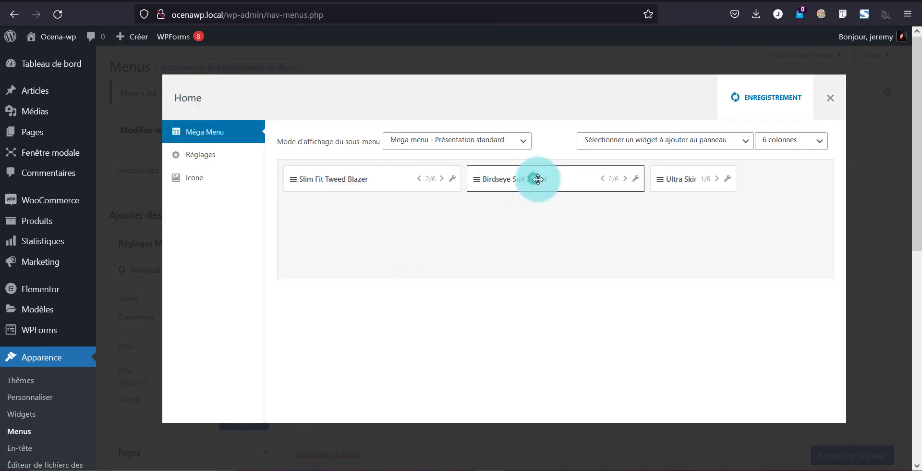
{"action": "left_click", "coordinate": [716, 179]}
{"action": "left_click", "coordinate": [831, 101]}
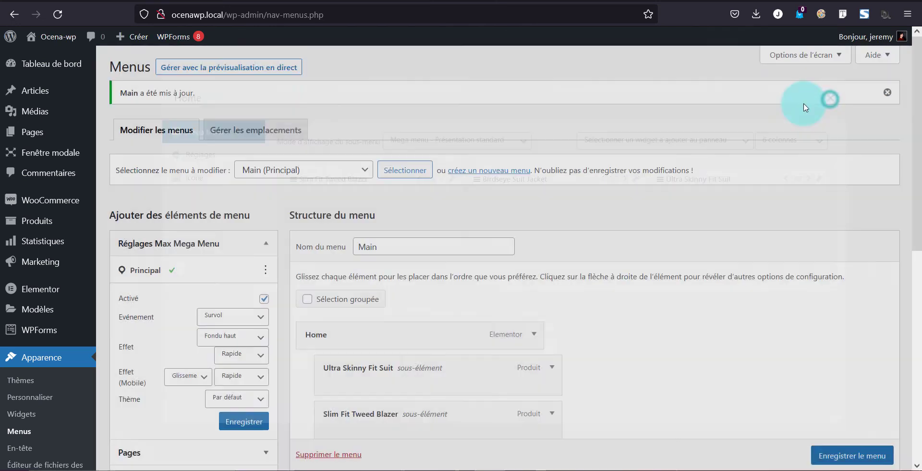
- Reload the live homepage and examine the product images and hover colours in the Home mega menu
{"action": "key", "text": "alt+Left"}
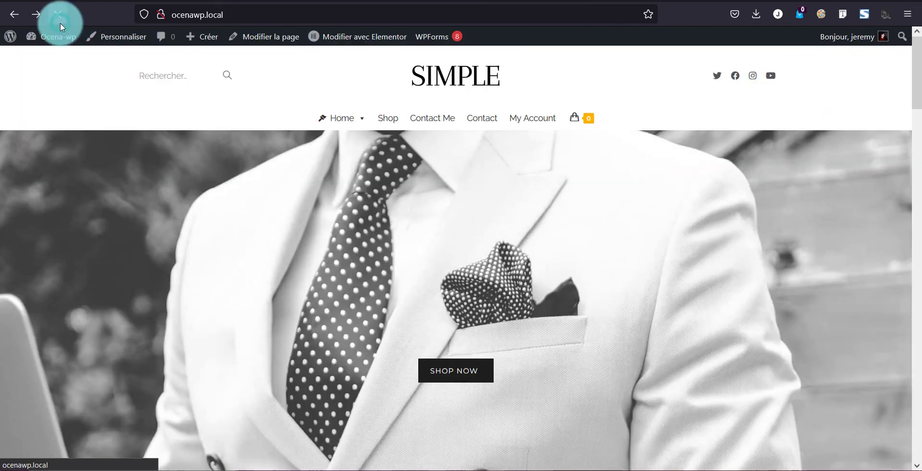
{"action": "left_click", "coordinate": [61, 38]}
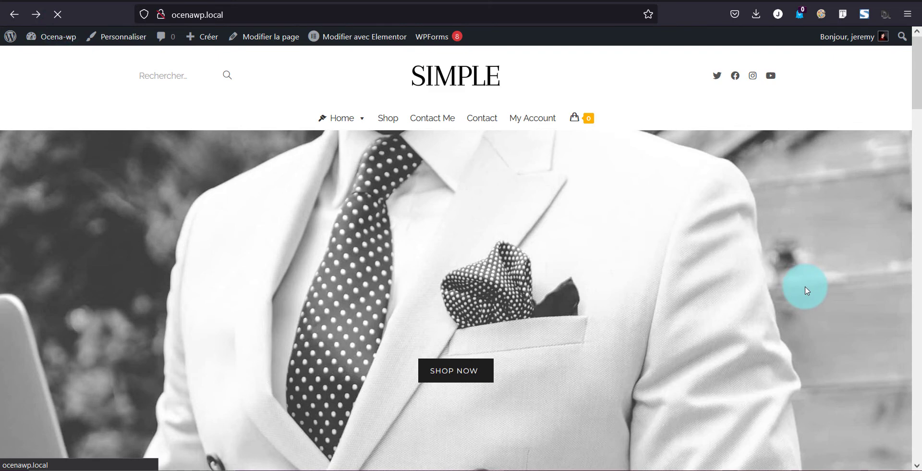
{"action": "mouse_move", "coordinate": [339, 118]}
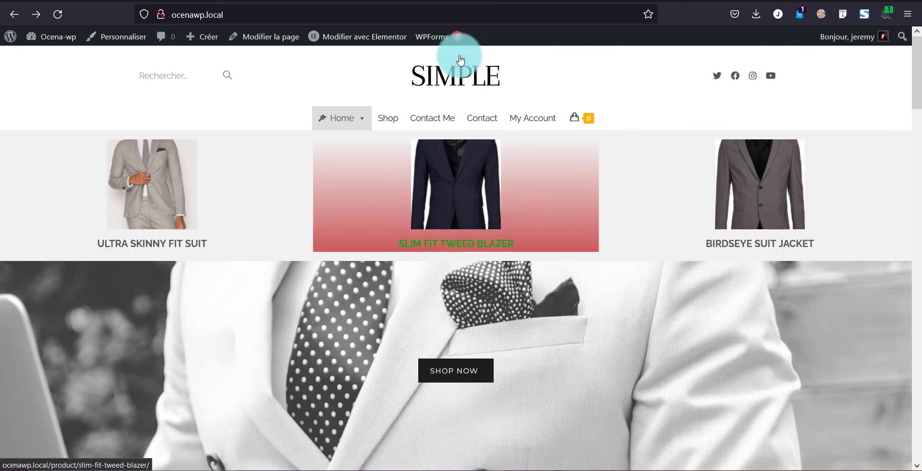
- Return to the WordPress admin and open the mega menu settings of the Par défaut theme in the Max Mega Menu theme editor
{"action": "left_click", "coordinate": [420, 1]}
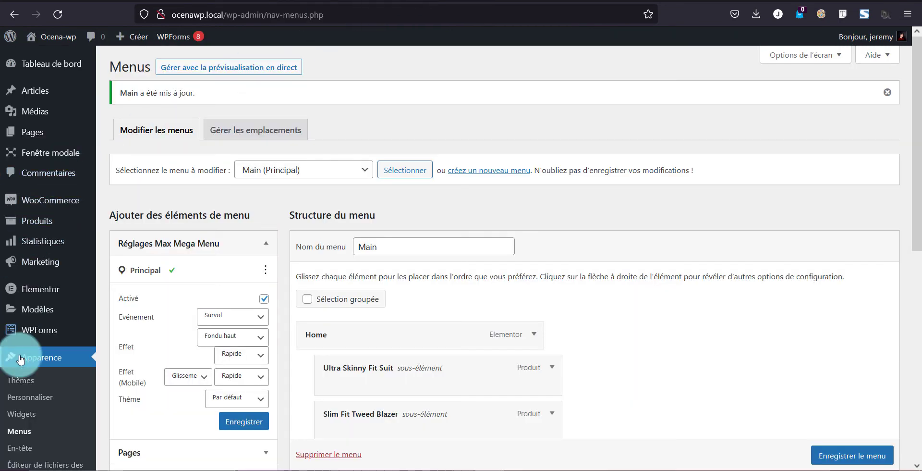
{"action": "scroll", "coordinate": [16, 354], "scroll_direction": "down", "scroll_amount": 5}
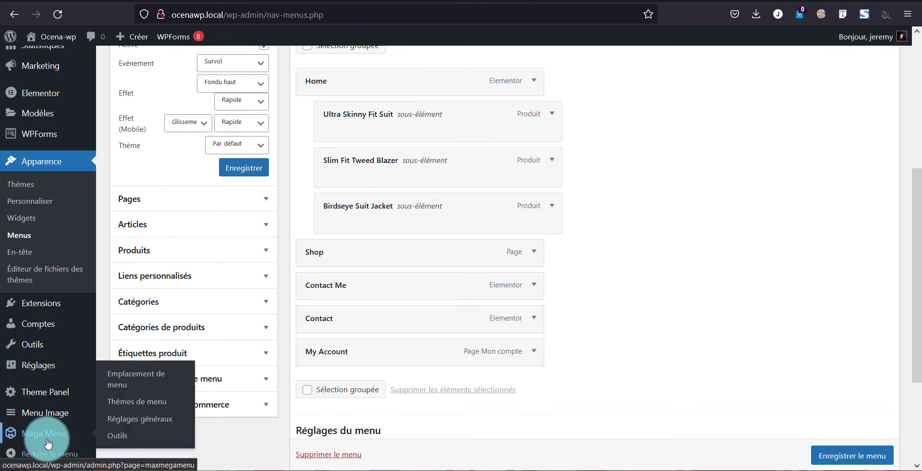
{"action": "left_click", "coordinate": [46, 432]}
{"action": "scroll", "coordinate": [26, 372], "scroll_direction": "down", "scroll_amount": 3}
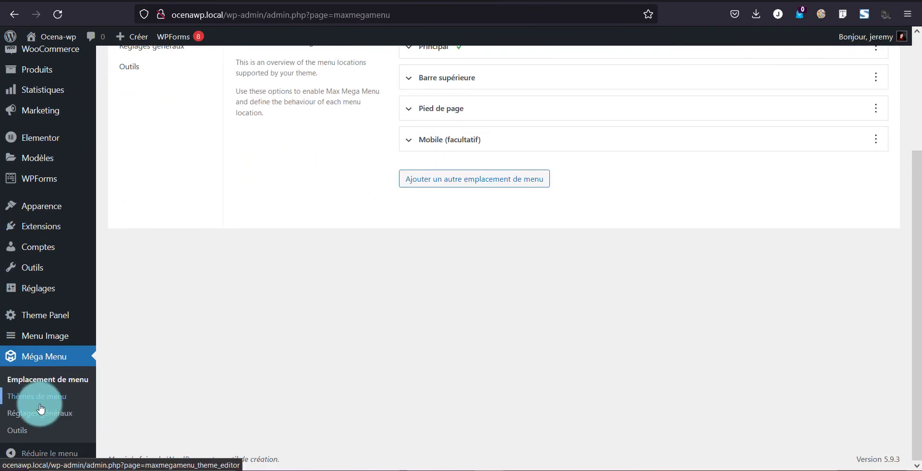
{"action": "left_click", "coordinate": [56, 399]}
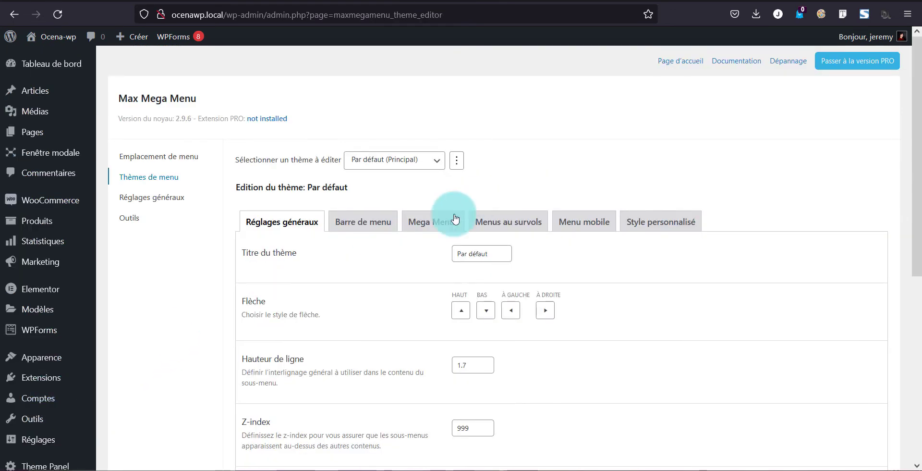
{"action": "left_click", "coordinate": [456, 220]}
- Set the end colour of the second-level menu items' hover background to the grey rgb(102, 102, 102)
{"action": "scroll", "coordinate": [370, 310], "scroll_direction": "down", "scroll_amount": 7}
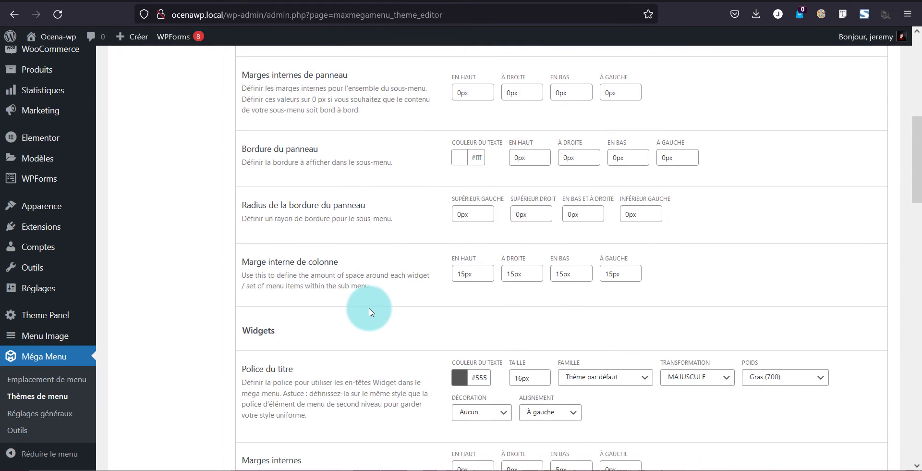
{"action": "scroll", "coordinate": [370, 312], "scroll_direction": "down", "scroll_amount": 8}
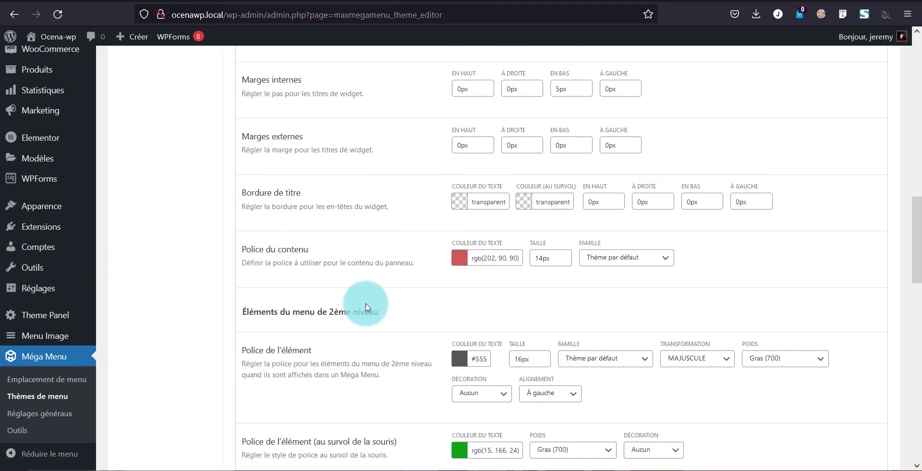
{"action": "scroll", "coordinate": [339, 292], "scroll_direction": "down", "scroll_amount": 1}
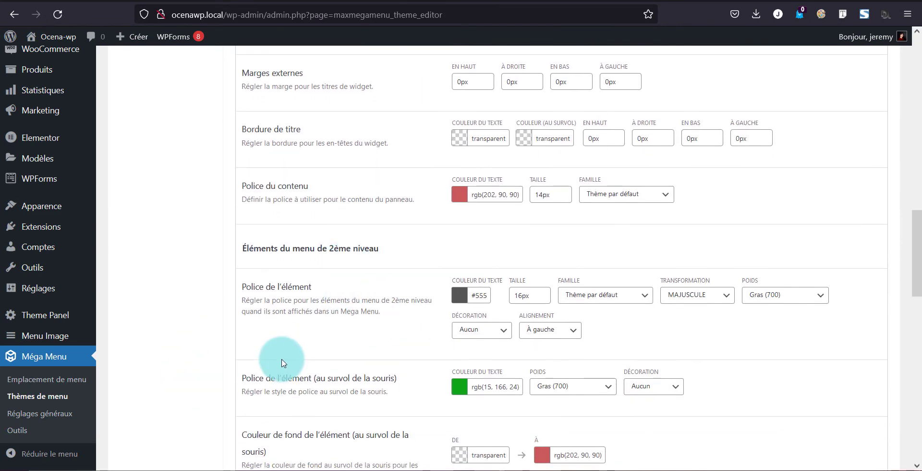
{"action": "scroll", "coordinate": [282, 364], "scroll_direction": "down", "scroll_amount": 1}
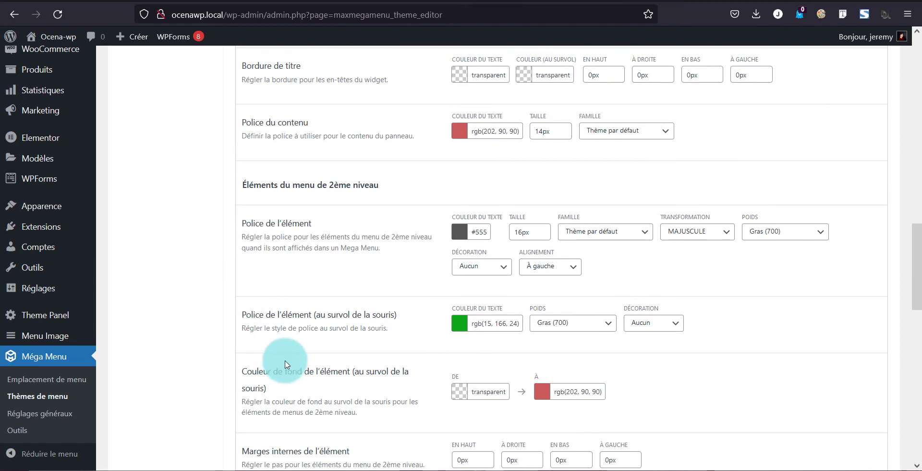
{"action": "left_click", "coordinate": [542, 391]}
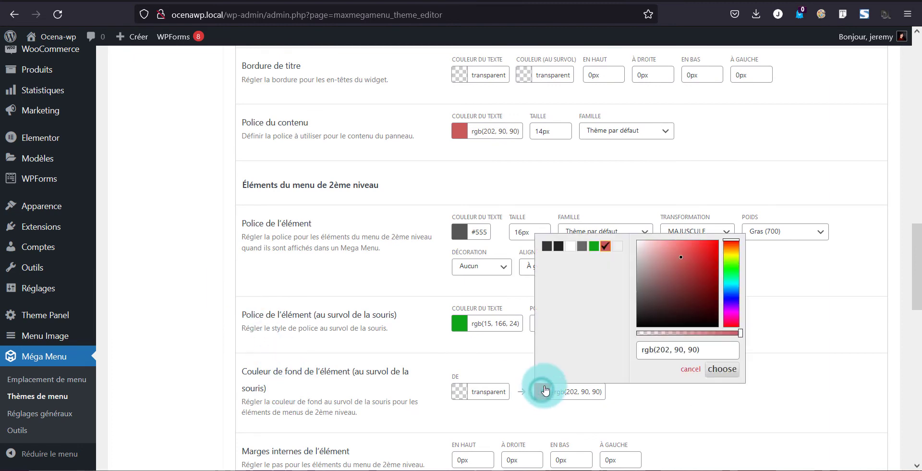
{"action": "left_click", "coordinate": [583, 246]}
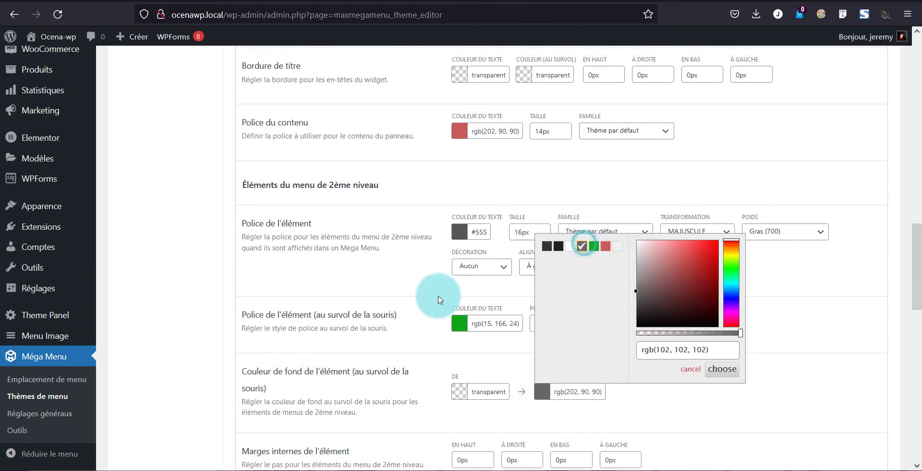
{"action": "left_click", "coordinate": [416, 327]}
- Set the second-level menu items' hover font colour to the red rgb(202, 90, 90) and save the theme
{"action": "left_click", "coordinate": [460, 323]}
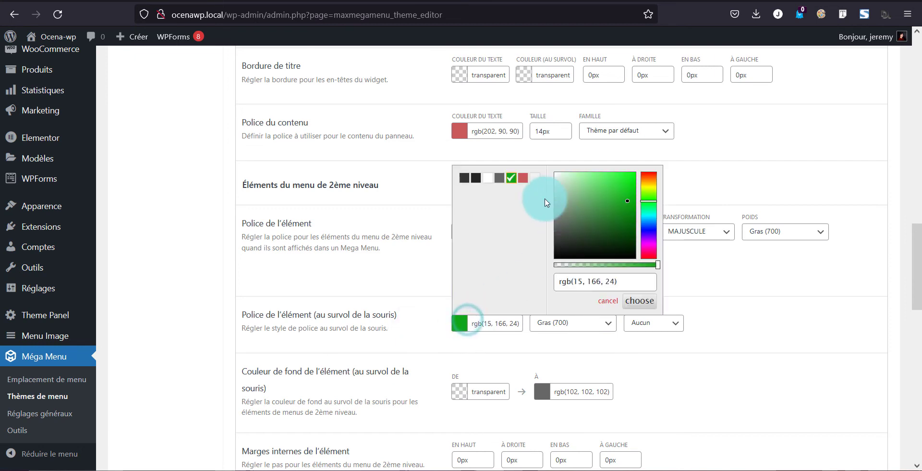
{"action": "left_click", "coordinate": [526, 181]}
{"action": "left_click", "coordinate": [350, 284]}
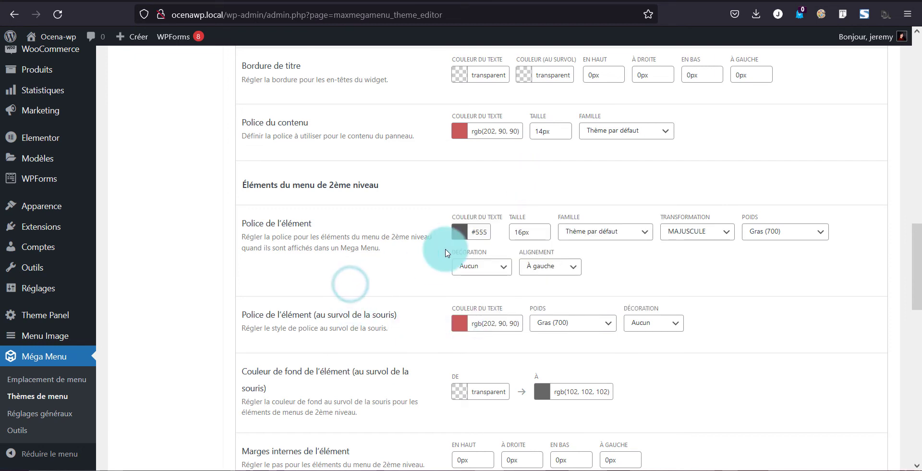
{"action": "scroll", "coordinate": [705, 383], "scroll_direction": "down", "scroll_amount": 10}
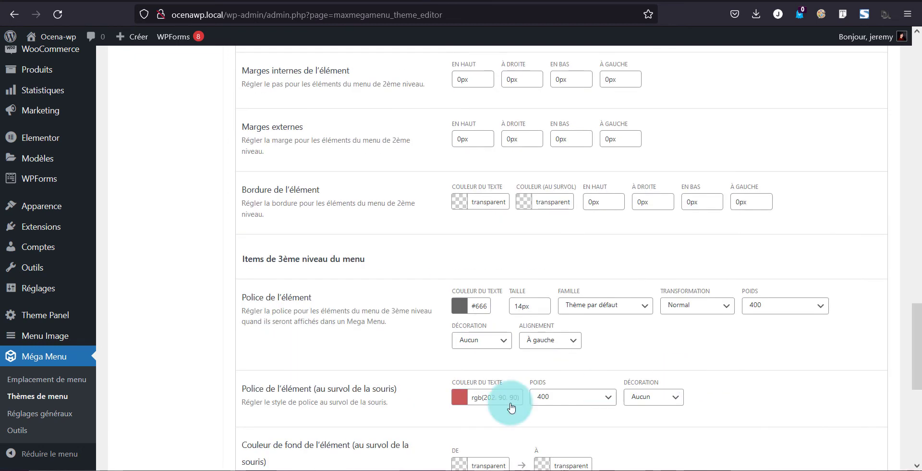
{"action": "scroll", "coordinate": [321, 432], "scroll_direction": "down", "scroll_amount": 2}
{"action": "left_click", "coordinate": [295, 387]}
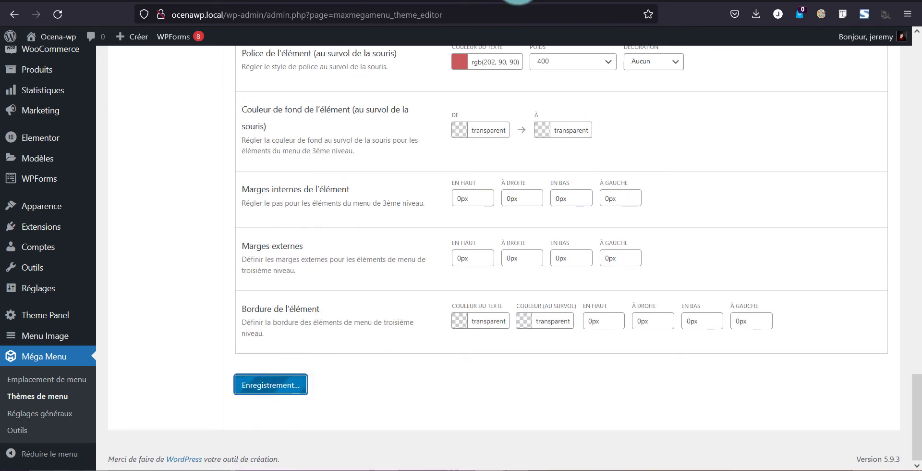
- Return to the live homepage and reload it to check the Home mega menu's hover colours
{"action": "left_click", "coordinate": [517, 0]}
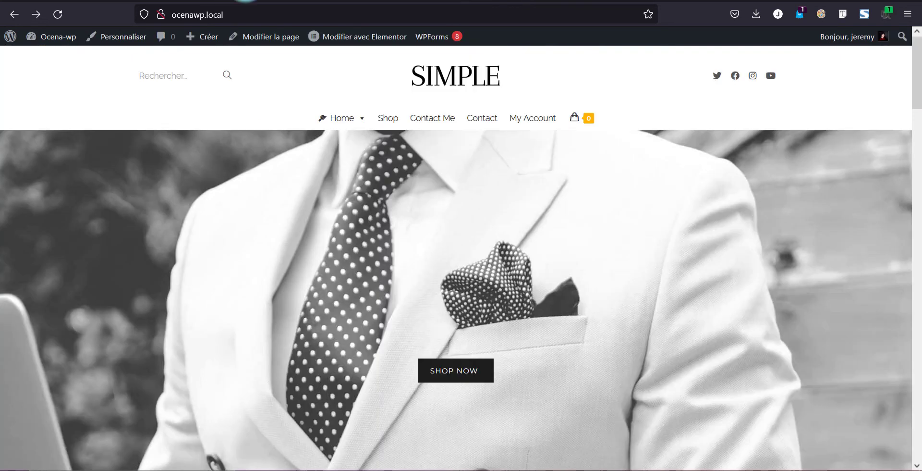
{"action": "left_click", "coordinate": [58, 15]}
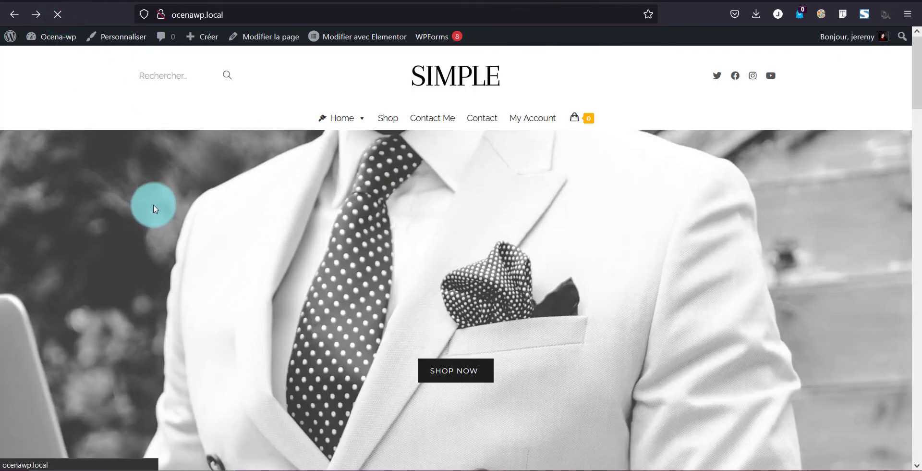